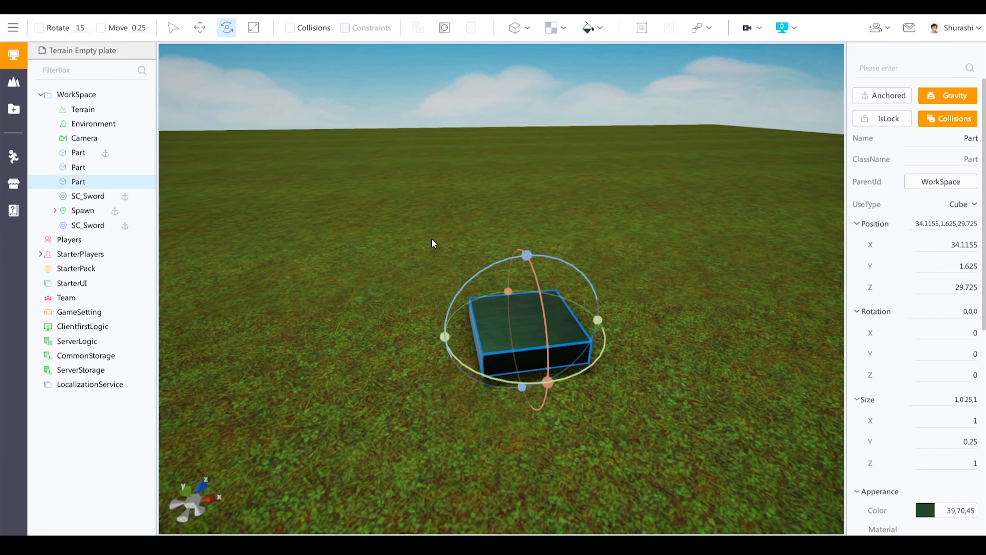
- Add a Light object inside the dark green part
{"action": "scroll", "coordinate": [446, 237], "scroll_direction": "down", "scroll_amount": 3}
{"action": "left_click", "coordinate": [94, 182]}
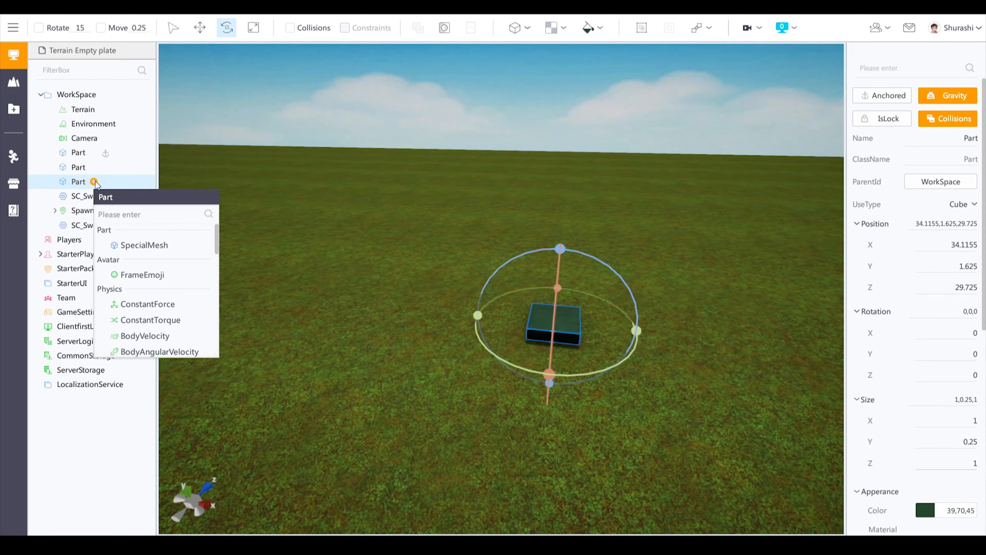
{"action": "scroll", "coordinate": [177, 267], "scroll_direction": "down", "scroll_amount": 5}
{"action": "left_click", "coordinate": [160, 284]}
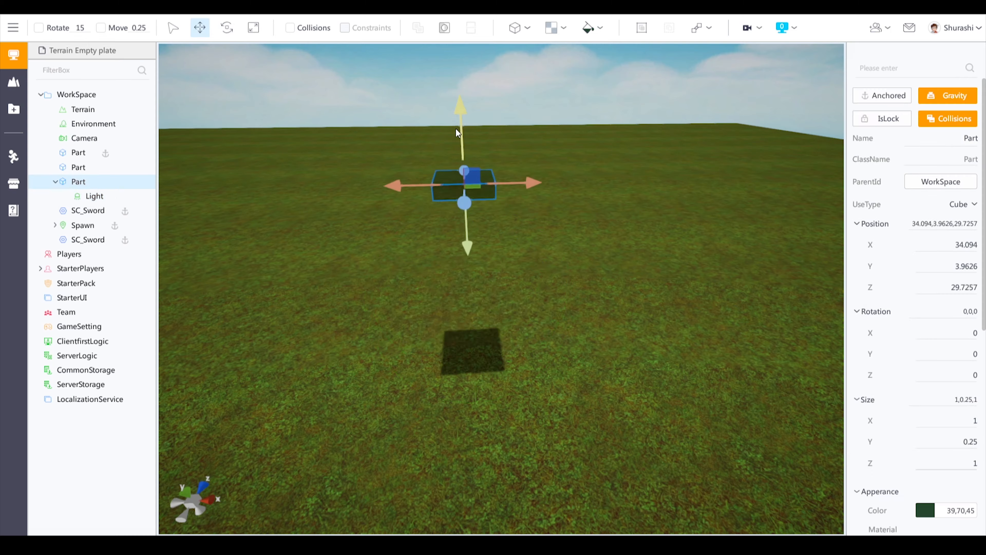
- Move the dark green part down and back up along the vertical axis above the grass
{"action": "left_click_drag", "start_coordinate": [455, 128], "coordinate": [471, 198]}
{"action": "right_click_drag", "start_coordinate": [472, 198], "coordinate": [469, 340]}
{"action": "key", "text": "w"}
{"action": "key", "text": "s"}
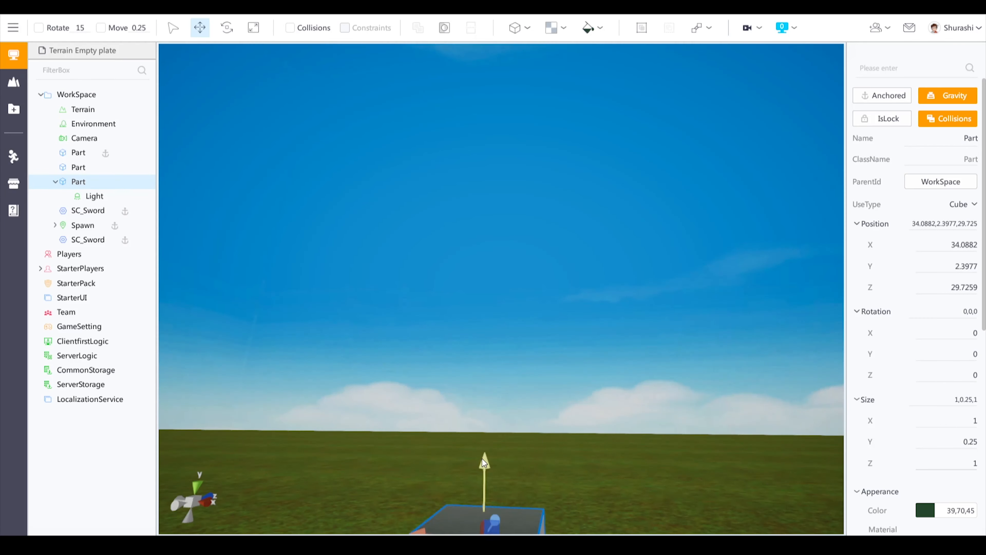
{"action": "left_click_drag", "start_coordinate": [483, 458], "coordinate": [500, 163]}
{"action": "right_click_drag", "start_coordinate": [500, 163], "coordinate": [472, 223]}
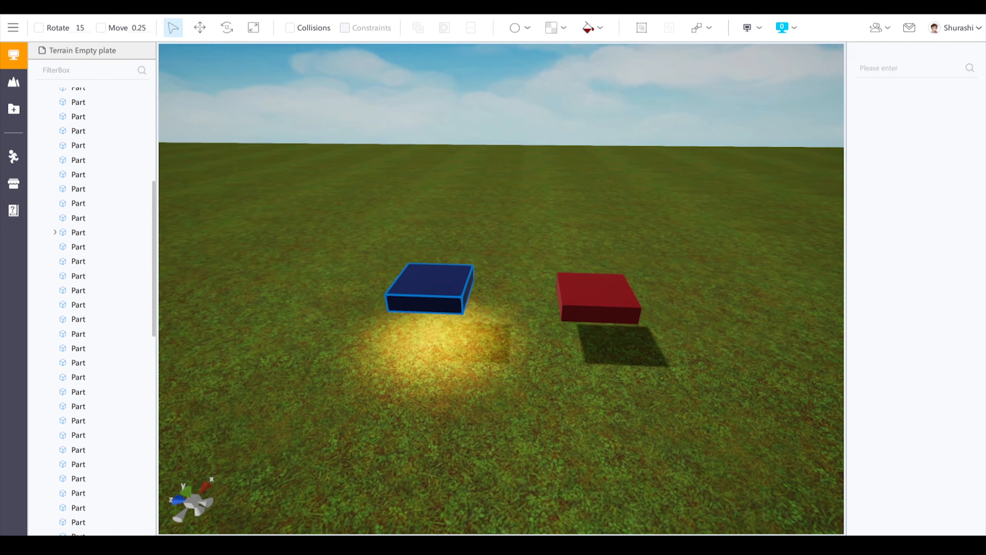
- Change the parent of the blue part's light to the red part
{"action": "left_click", "coordinate": [139, 238]}
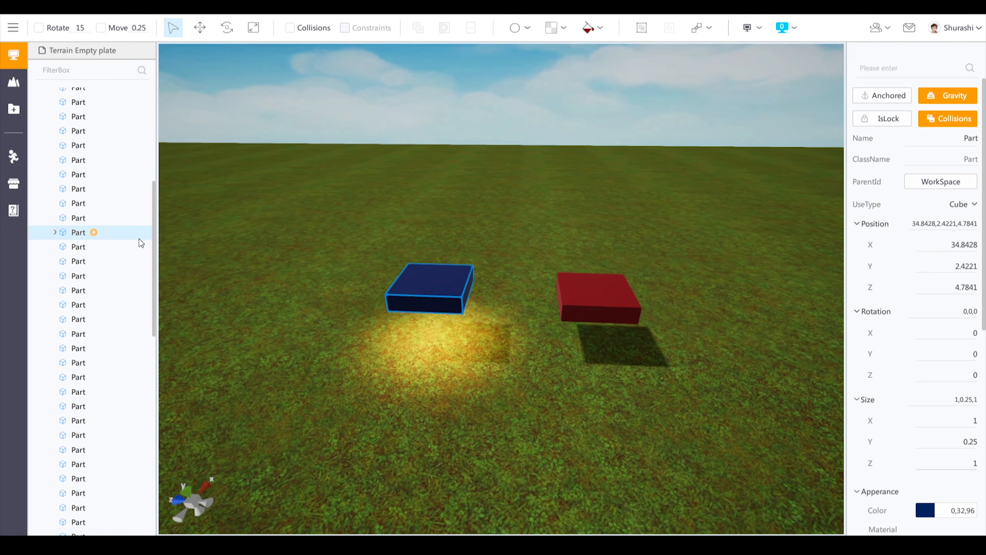
{"action": "left_click", "coordinate": [53, 232]}
{"action": "left_click", "coordinate": [83, 248]}
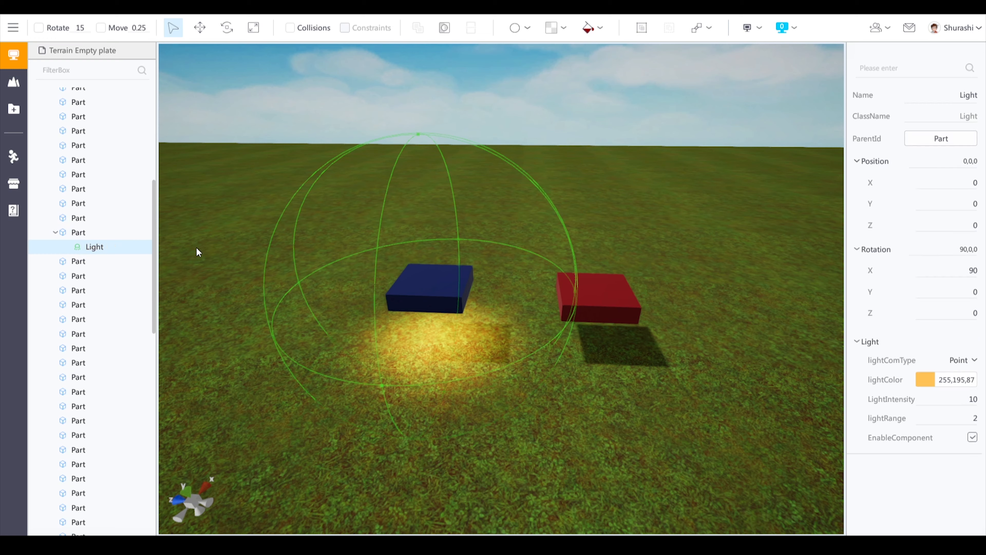
{"action": "left_click", "coordinate": [941, 138]}
{"action": "left_click", "coordinate": [603, 308]}
{"action": "left_click", "coordinate": [602, 305]}
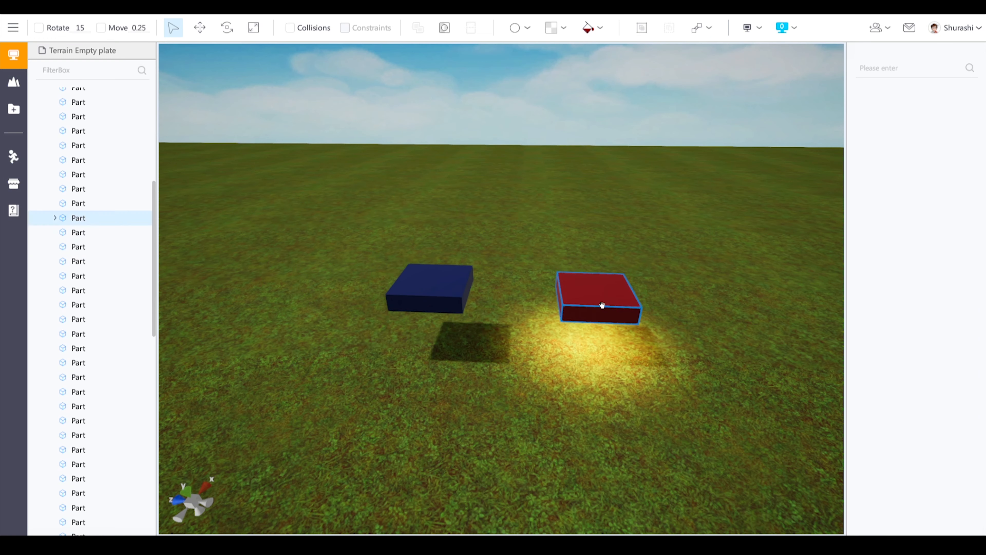
- Change the parent of the red part's light back to the blue part
{"action": "left_click", "coordinate": [89, 232]}
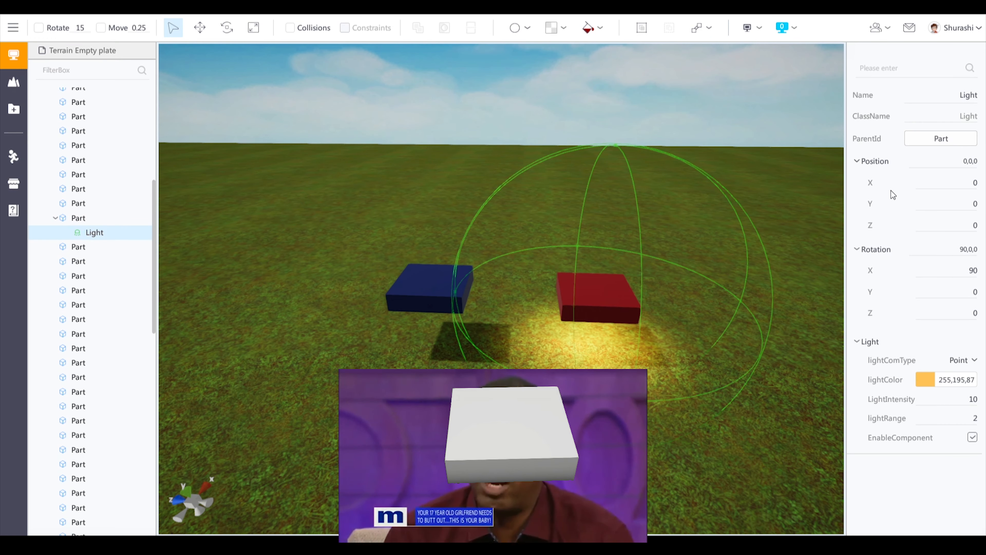
{"action": "left_click", "coordinate": [941, 138]}
{"action": "left_click", "coordinate": [425, 288]}
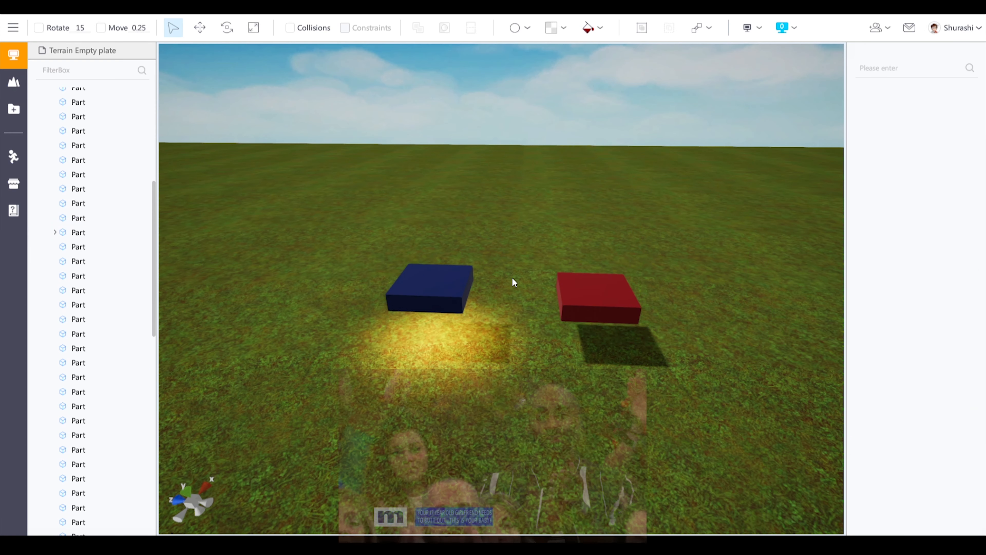
- Try to make the red part the parent of the blue part, and dismiss the hint
{"action": "left_click", "coordinate": [90, 233]}
{"action": "left_click", "coordinate": [919, 185]}
{"action": "left_click", "coordinate": [611, 279]}
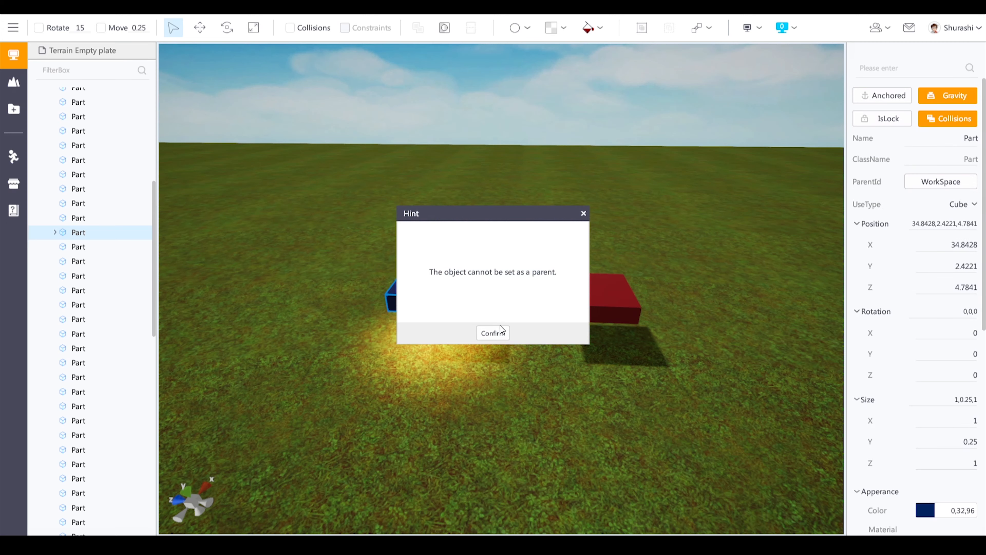
{"action": "left_click", "coordinate": [492, 332]}
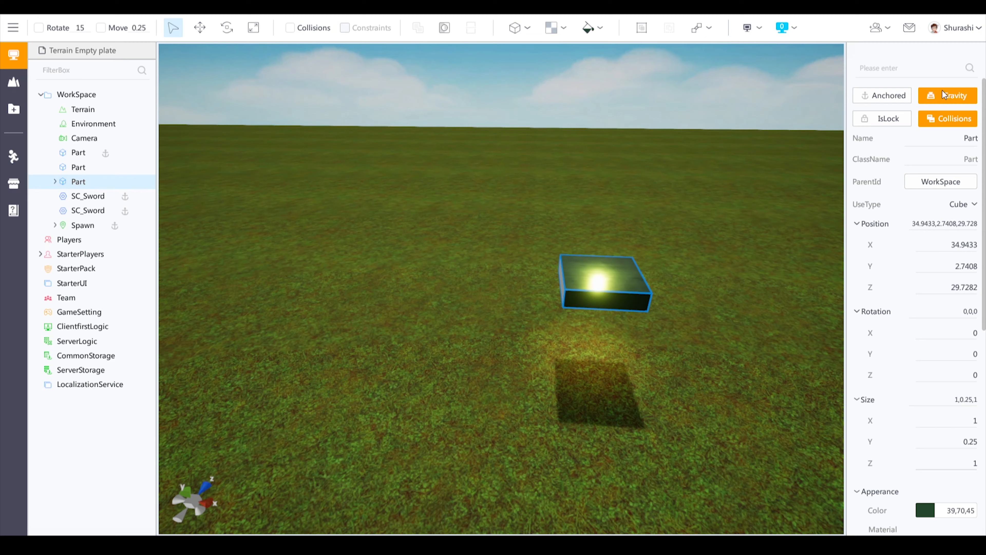
- Turn off gravity for the dark green glowing part and playtest it by walking the character up to it
{"action": "left_click", "coordinate": [947, 95]}
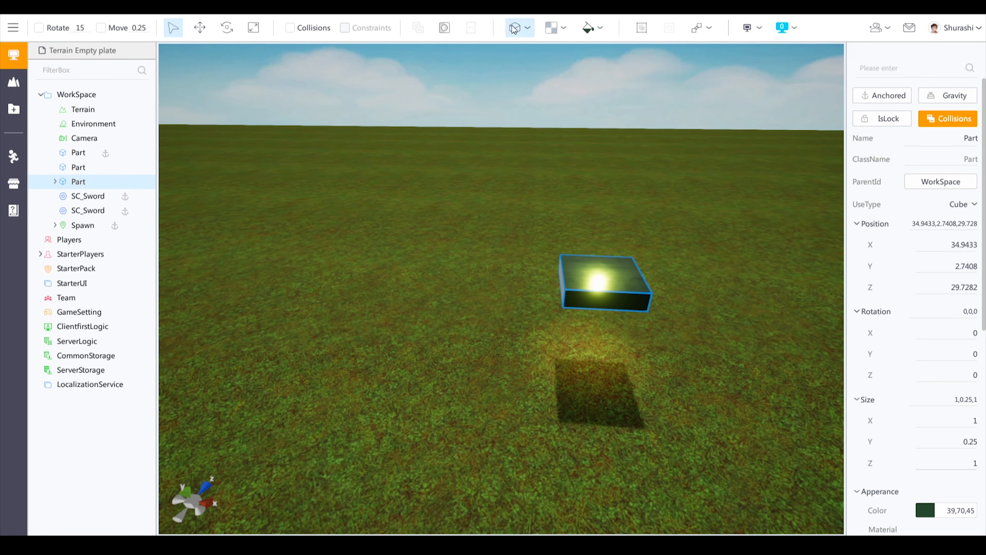
{"action": "left_click", "coordinate": [746, 27]}
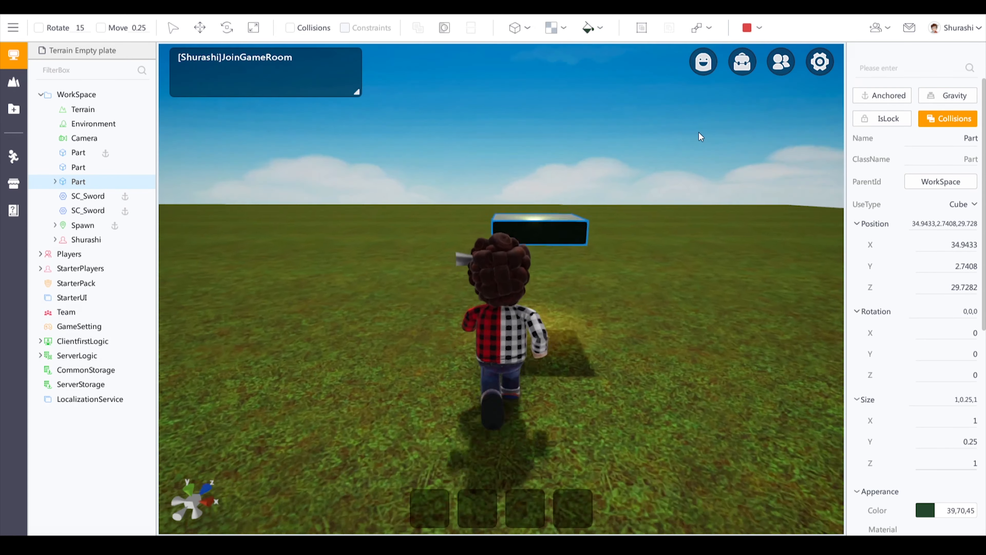
{"action": "key", "text": "w"}
{"action": "key", "text": "d"}
{"action": "key", "text": "a"}
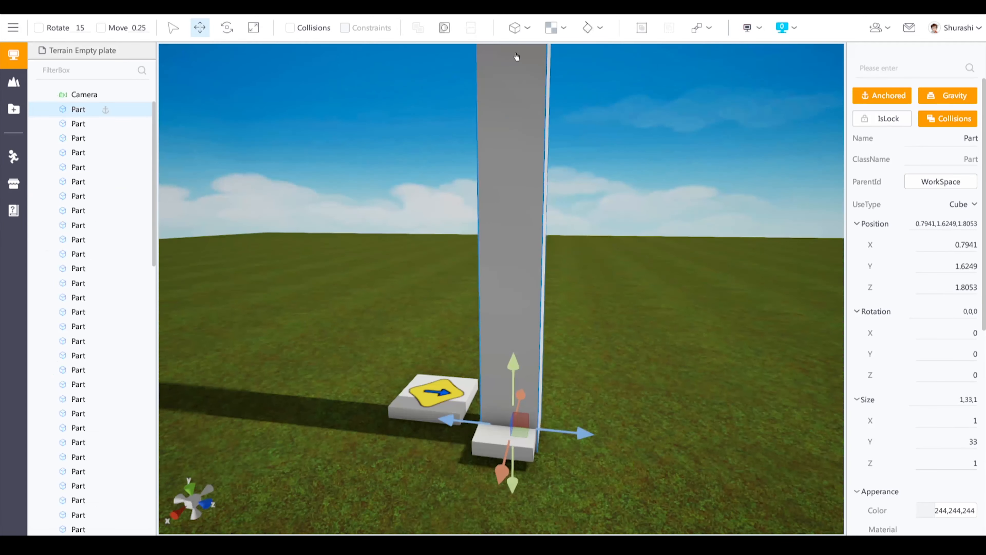
- Turn off collisions for the tall grey pillar and check it in a playtest
{"action": "left_click", "coordinate": [932, 119]}
{"action": "left_click", "coordinate": [882, 121]}
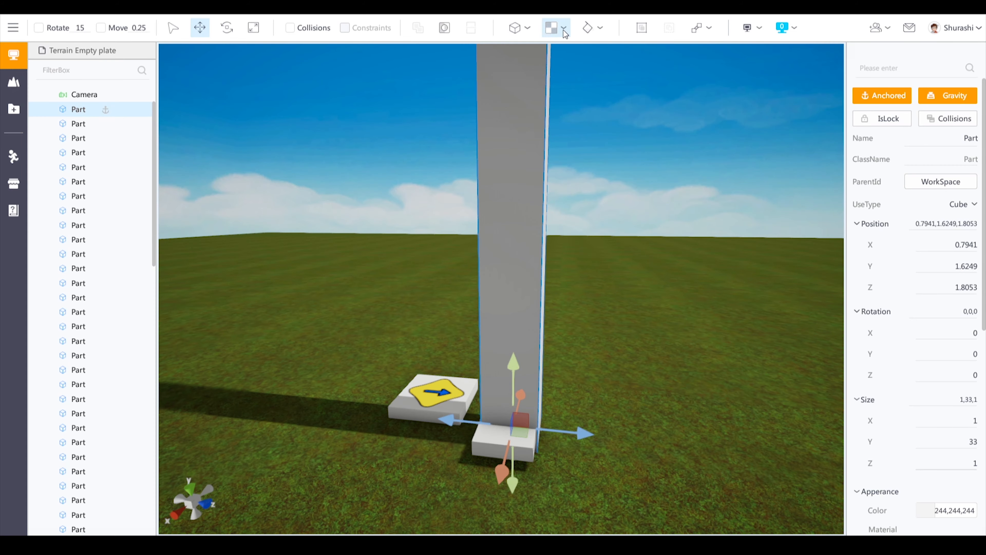
{"action": "left_click", "coordinate": [748, 28]}
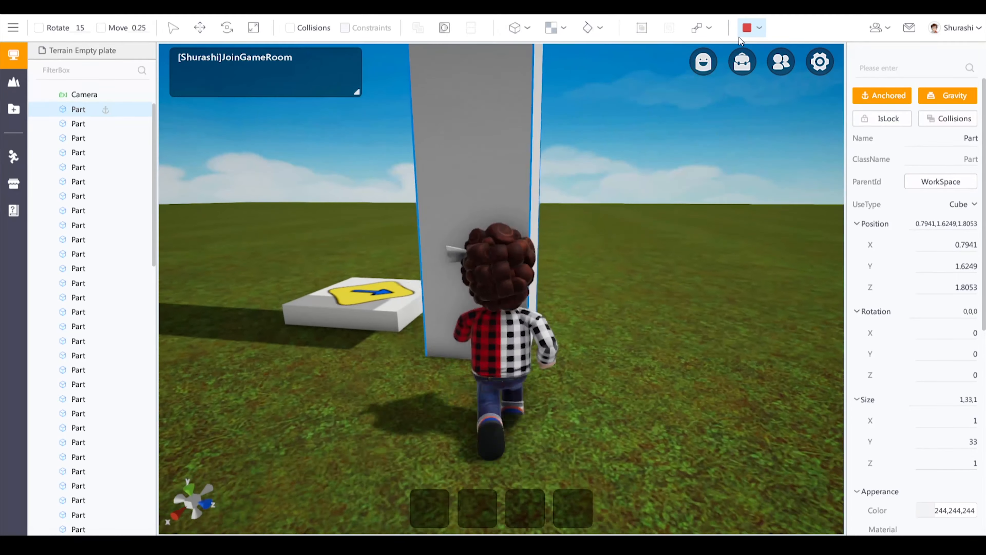
{"action": "left_click", "coordinate": [740, 36]}
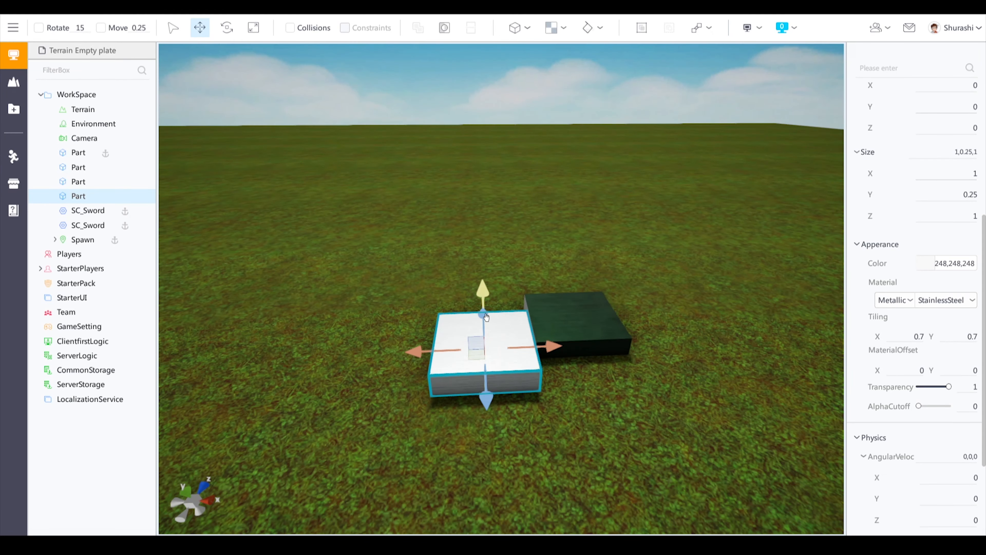
- Compare the position values of the white part and the dark green part beside it
{"action": "right_click_drag", "start_coordinate": [548, 348], "coordinate": [466, 287]}
{"action": "left_click", "coordinate": [463, 286]}
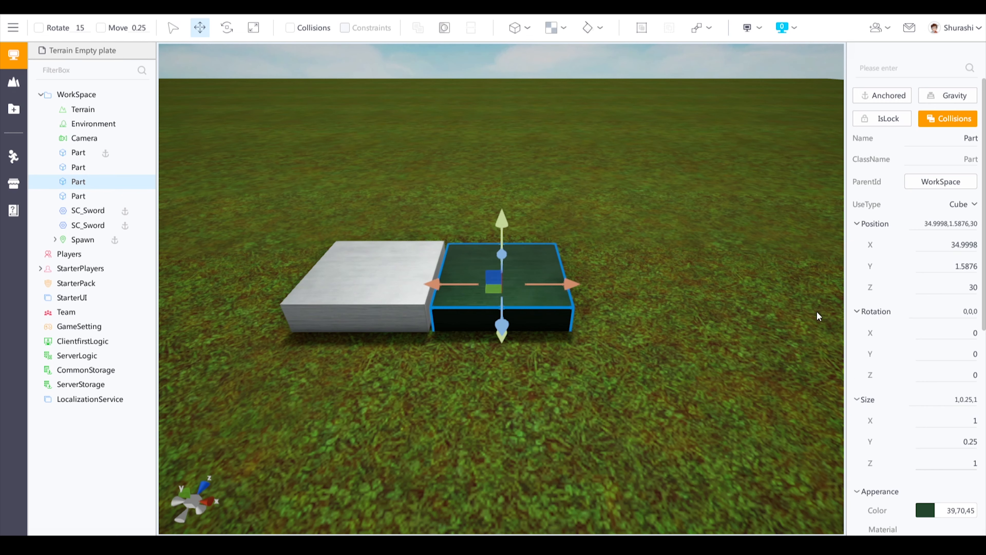
{"action": "scroll", "coordinate": [893, 311], "scroll_direction": "down", "scroll_amount": 2}
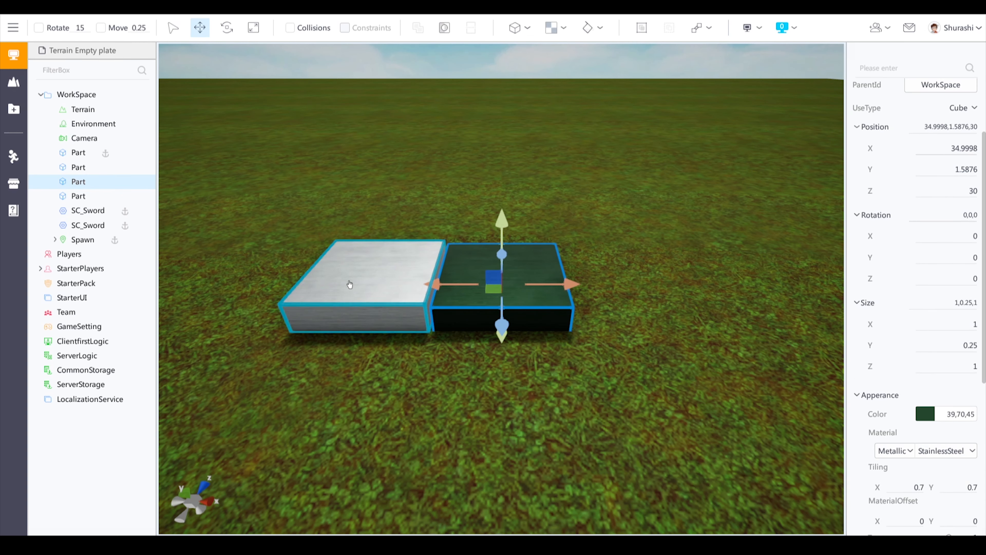
{"action": "left_click", "coordinate": [351, 285]}
{"action": "left_click", "coordinate": [489, 286]}
{"action": "left_click", "coordinate": [375, 285]}
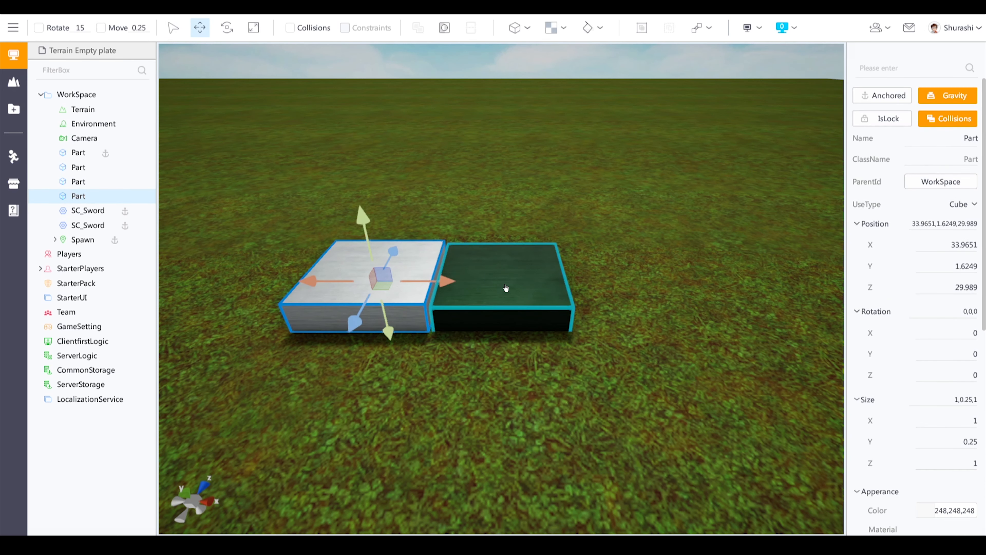
{"action": "left_click", "coordinate": [506, 288]}
{"action": "left_click", "coordinate": [383, 286]}
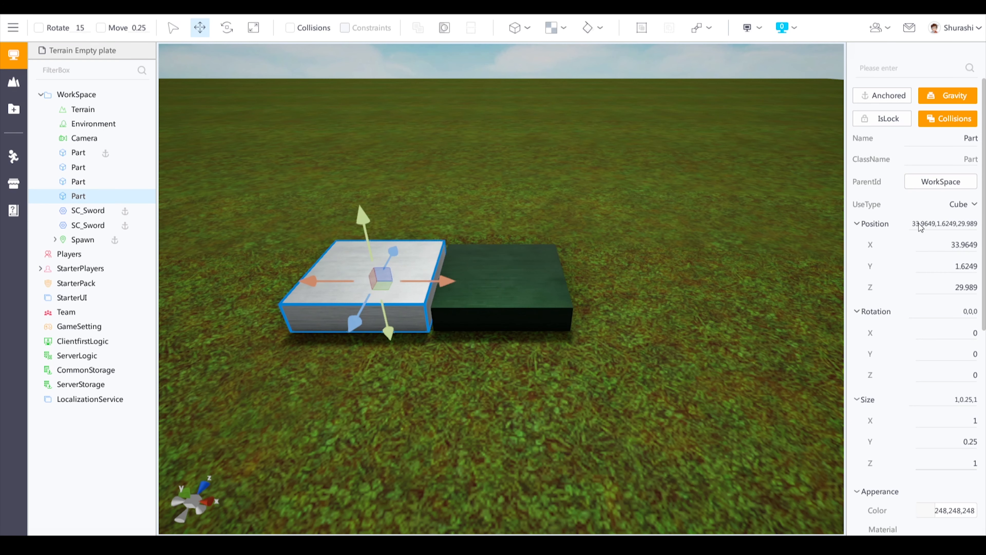
- Set the white part's X position to 34
{"action": "double_click", "coordinate": [920, 225]}
{"action": "type", "text": "34"}
{"action": "key", "text": "Return"}
- Check both parts' positions again and examine how closely the white and dark green parts meet
{"action": "left_click", "coordinate": [501, 283]}
{"action": "left_click", "coordinate": [381, 286]}
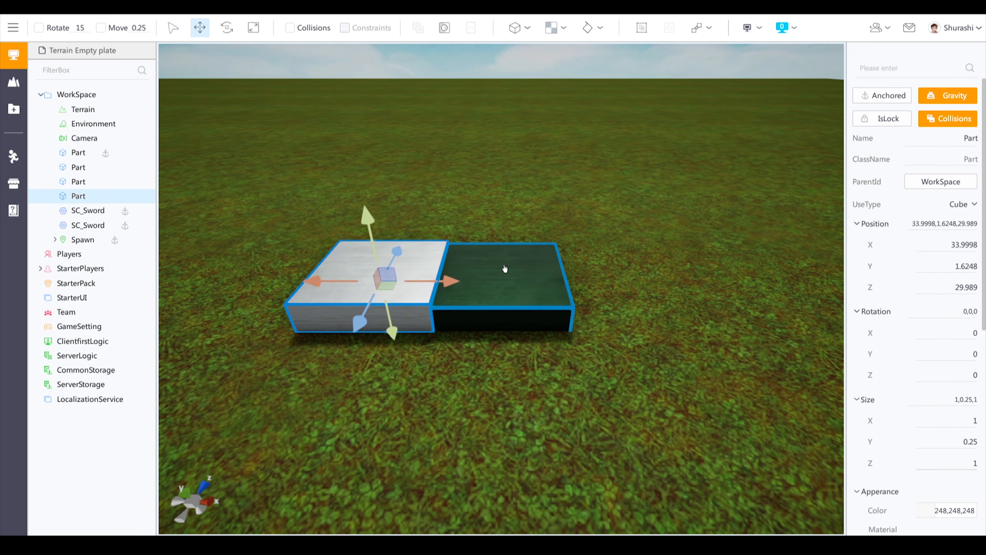
{"action": "left_click", "coordinate": [505, 268]}
{"action": "left_click", "coordinate": [384, 283]}
{"action": "left_click", "coordinate": [540, 272]}
{"action": "scroll", "coordinate": [696, 277], "scroll_direction": "up", "scroll_amount": 5}
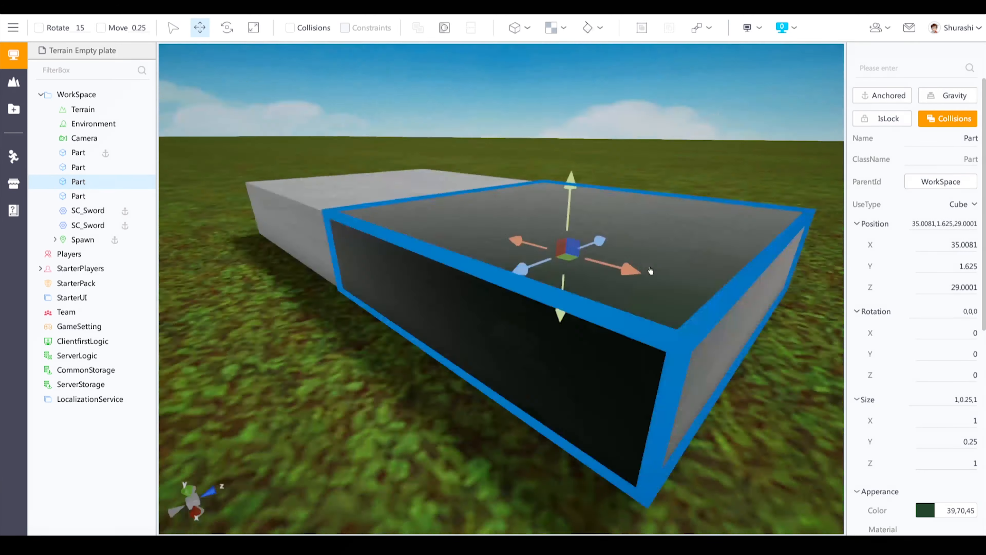
{"action": "scroll", "coordinate": [590, 268], "scroll_direction": "down", "scroll_amount": 6}
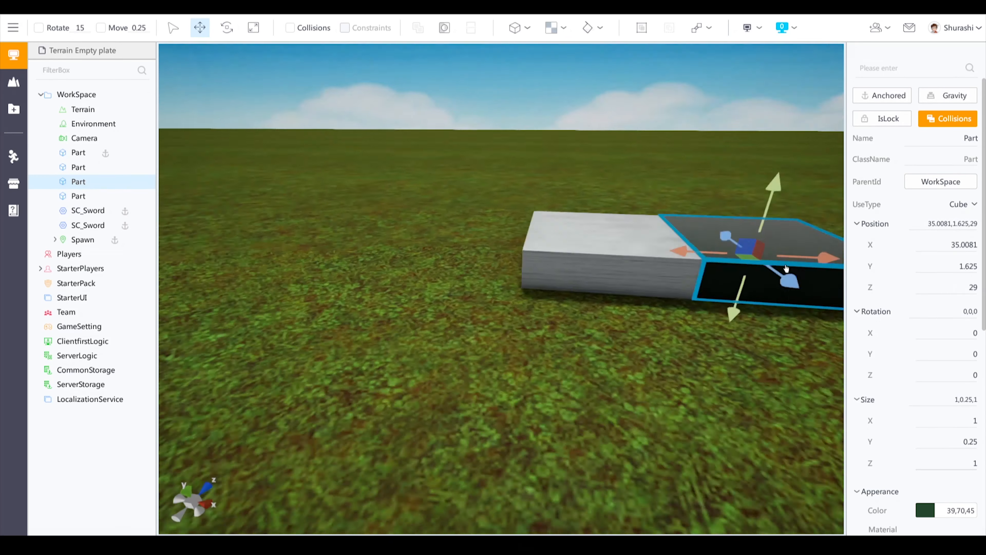
- Duplicate the white and dark green parts and place the copies beside the originals, lowered toward the same level
{"action": "left_click", "coordinate": [549, 249], "text": "ctrl"}
{"action": "key", "text": "ctrl+d"}
{"action": "left_click_drag", "start_coordinate": [583, 239], "coordinate": [704, 245]}
{"action": "scroll", "coordinate": [656, 259], "scroll_direction": "up", "scroll_amount": 6}
{"action": "scroll", "coordinate": [656, 259], "scroll_direction": "down", "scroll_amount": 3}
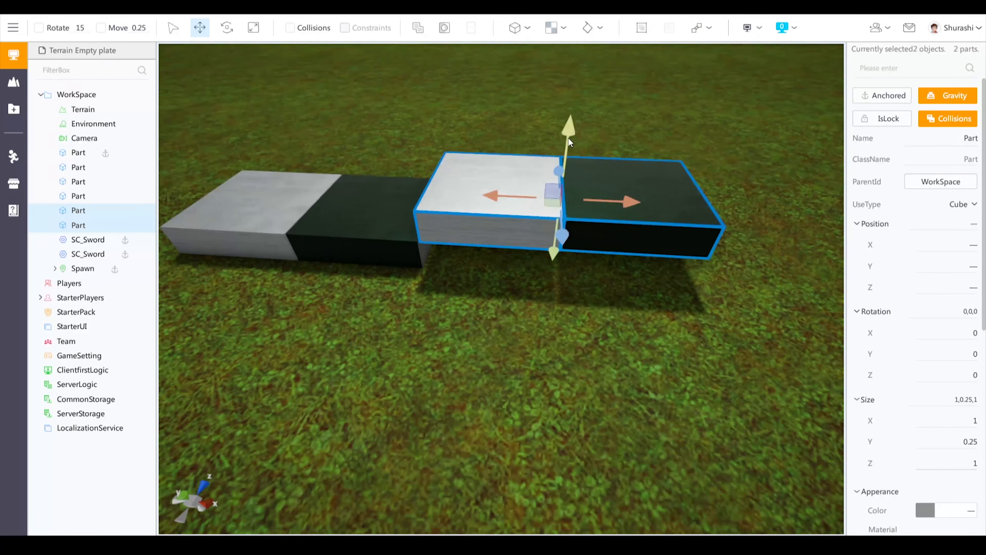
{"action": "left_click_drag", "start_coordinate": [568, 132], "coordinate": [568, 162]}
- Align the two copied parts with the originals by setting their Z position to 29.0004
{"action": "left_click", "coordinate": [399, 230]}
{"action": "left_click", "coordinate": [497, 216]}
{"action": "left_click", "coordinate": [625, 222], "text": "ctrl"}
{"action": "double_click", "coordinate": [965, 287]}
{"action": "type", "text": "29.0004"}
{"action": "left_click", "coordinate": [641, 353]}
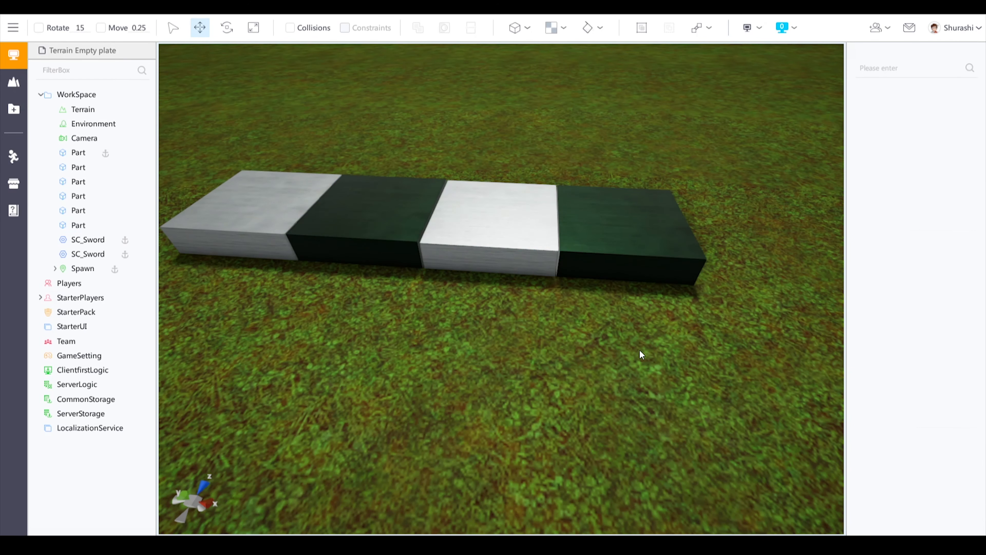
{"action": "scroll", "coordinate": [642, 353], "scroll_direction": "down", "scroll_amount": 5}
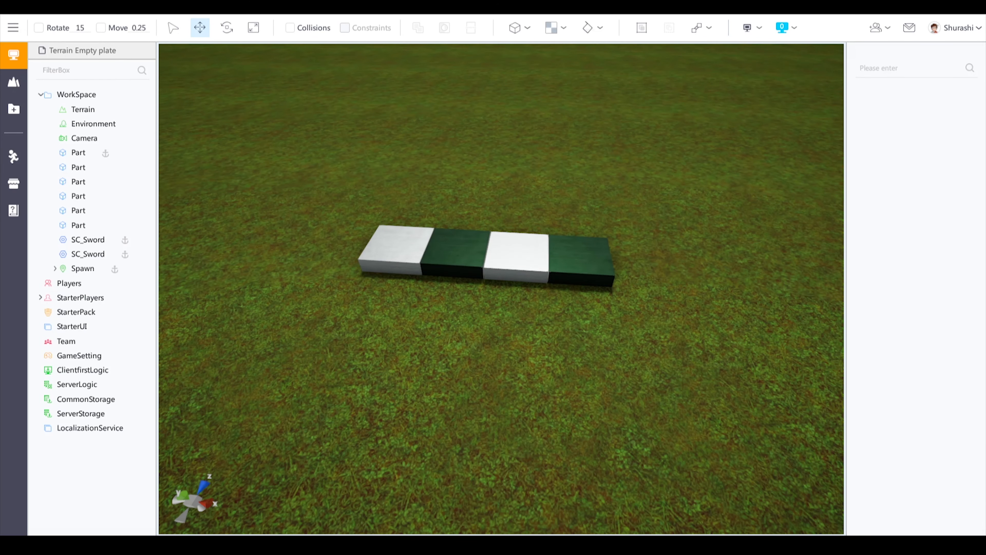
- Select two neighbouring parts in the row of four together
{"action": "right_click_drag", "start_coordinate": [642, 354], "coordinate": [861, 103]}
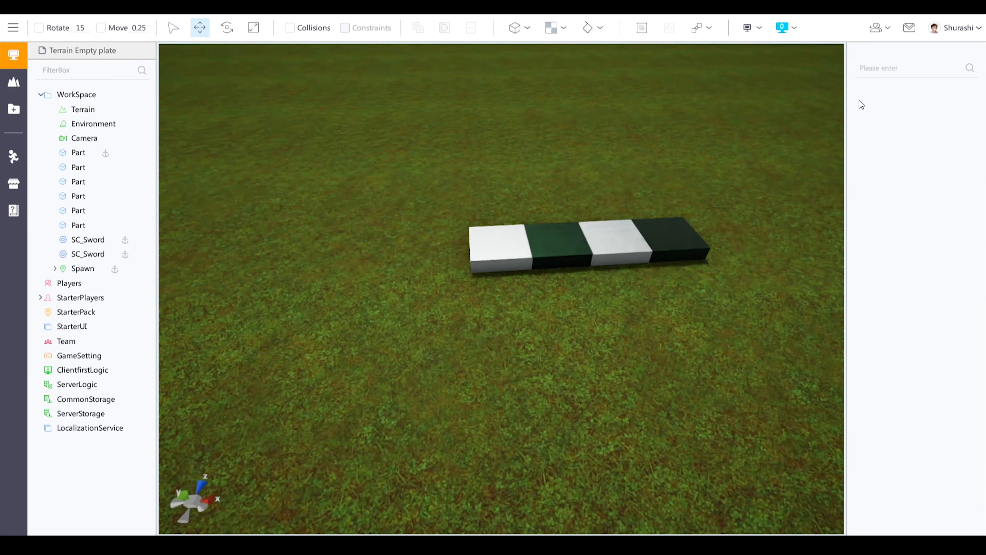
{"action": "scroll", "coordinate": [501, 289], "scroll_direction": "up", "scroll_amount": 4}
{"action": "right_click_drag", "start_coordinate": [642, 353], "coordinate": [543, 351]}
{"action": "left_click", "coordinate": [439, 206]}
{"action": "left_click", "coordinate": [549, 213], "text": "ctrl"}
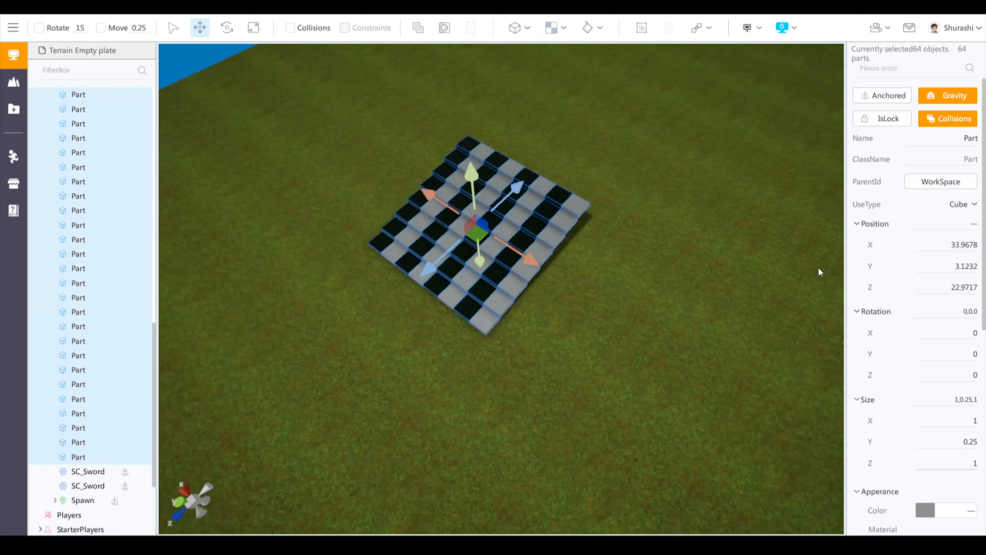
- Level the whole board by selecting all 64 tiles and setting their Y position to 1.6
{"action": "left_click_drag", "start_coordinate": [622, 369], "coordinate": [320, 196]}
{"action": "double_click", "coordinate": [957, 267]}
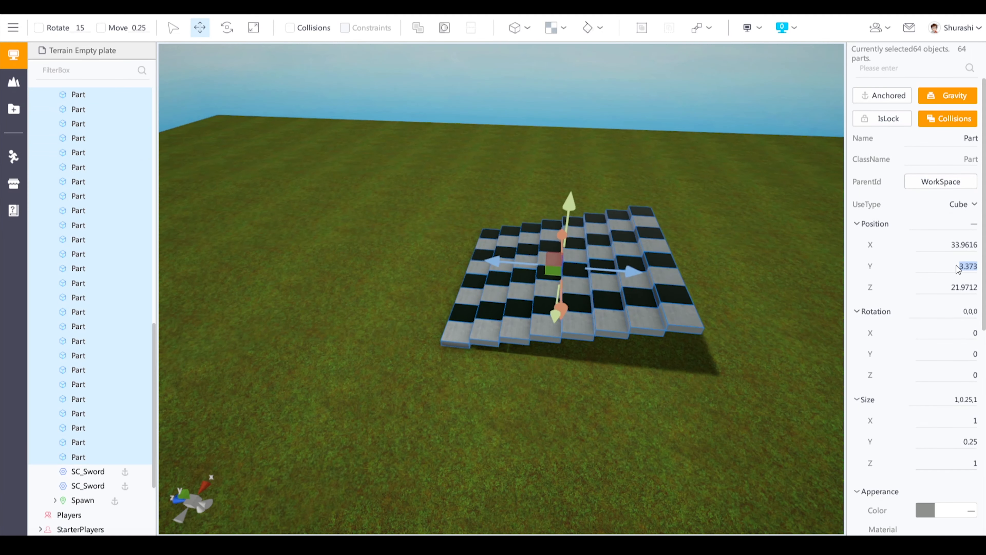
{"action": "type", "text": "1.6"}
{"action": "key", "text": "Return"}
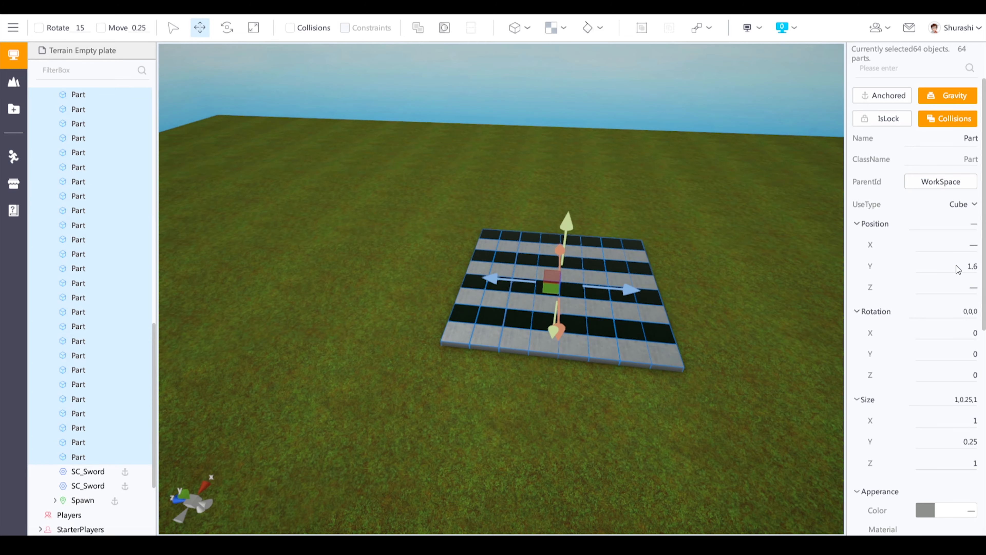
{"action": "left_click", "coordinate": [728, 289]}
- Set the Z position of the eight tiles in the board's second column to 28
{"action": "scroll", "coordinate": [729, 290], "scroll_direction": "up", "scroll_amount": 5}
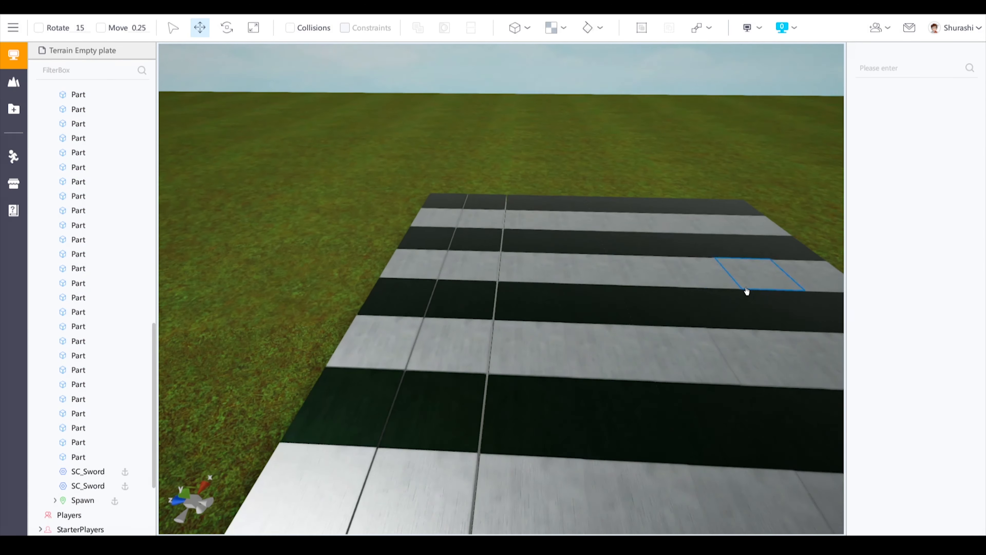
{"action": "right_click_drag", "start_coordinate": [574, 315], "coordinate": [562, 346]}
{"action": "scroll", "coordinate": [562, 346], "scroll_direction": "down", "scroll_amount": 5}
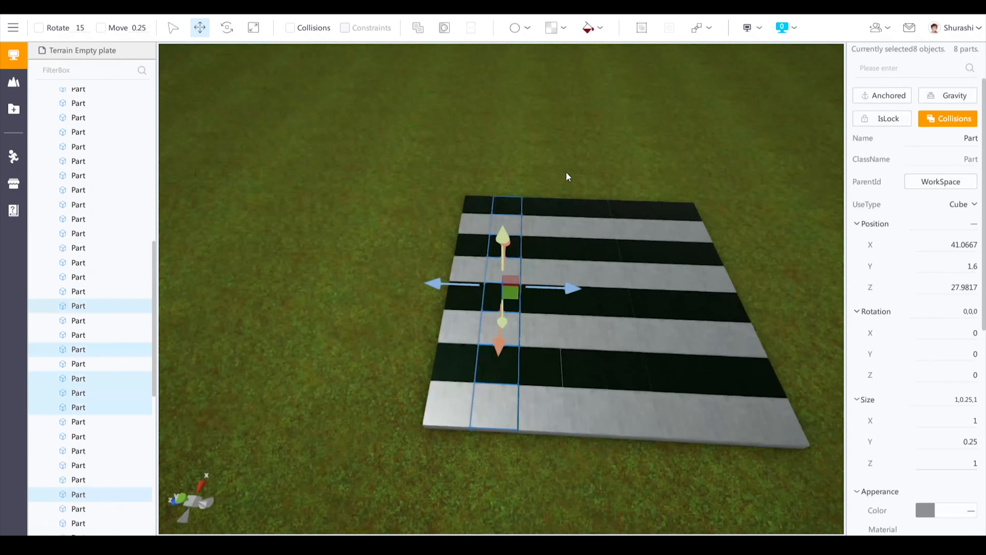
{"action": "double_click", "coordinate": [963, 288]}
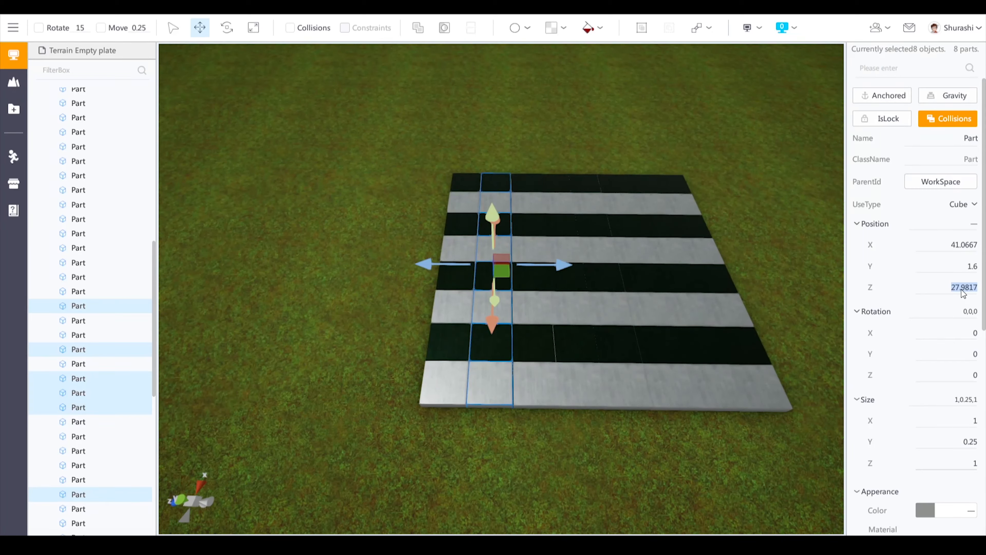
{"action": "type", "text": "28"}
{"action": "key", "text": "Return"}
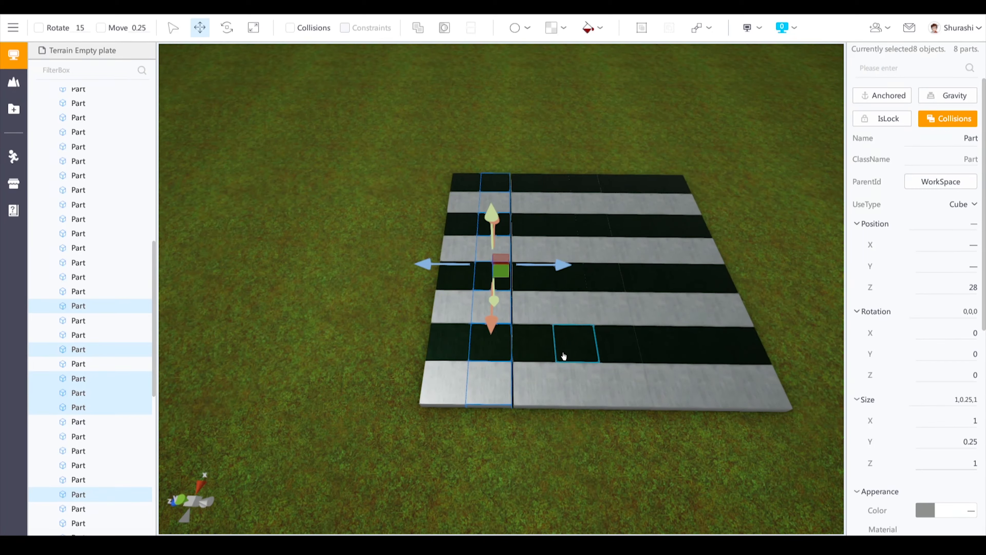
- Select a single dark green tile of the board
{"action": "left_click", "coordinate": [542, 427]}
{"action": "scroll", "coordinate": [540, 422], "scroll_direction": "up", "scroll_amount": 2}
{"action": "left_click", "coordinate": [540, 422]}
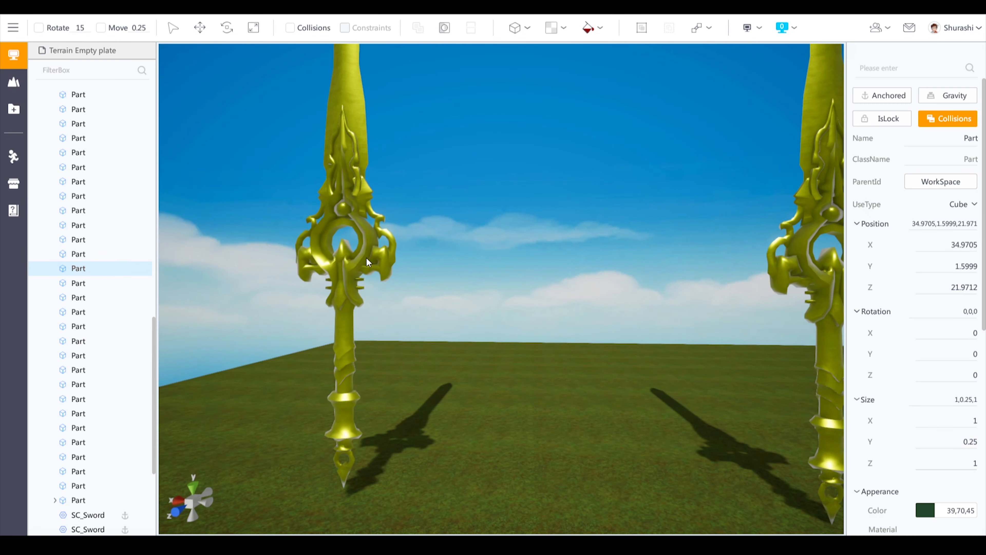
- Move the left golden sword outward along the X axis to about X 43.17
{"action": "left_click", "coordinate": [387, 266]}
{"action": "scroll", "coordinate": [511, 239], "scroll_direction": "down", "scroll_amount": 5}
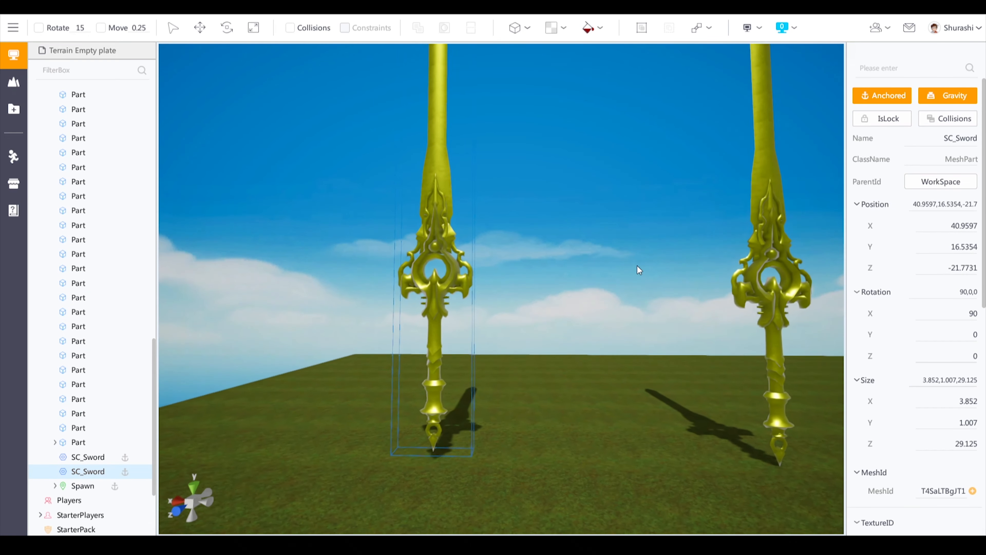
{"action": "double_click", "coordinate": [950, 404]}
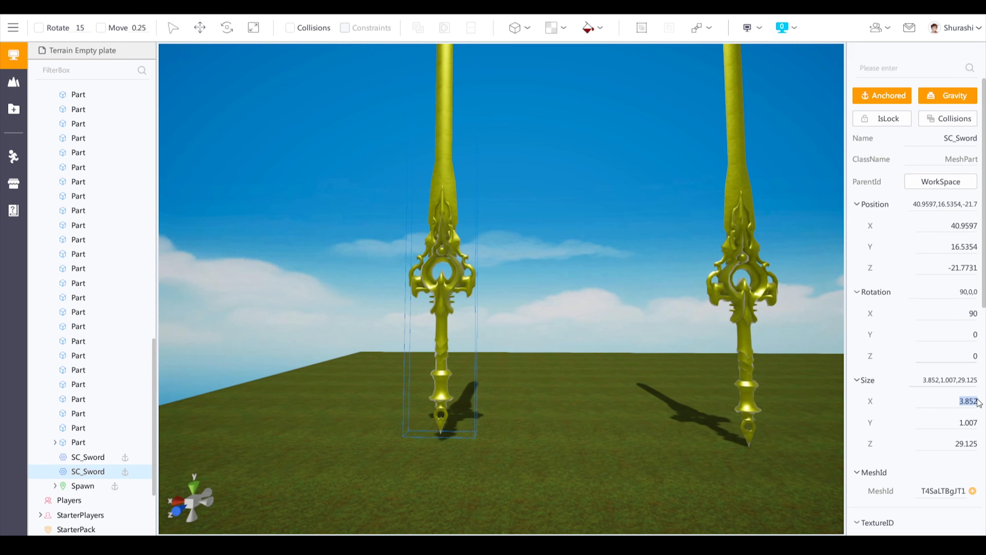
{"action": "right_click_drag", "start_coordinate": [501, 185], "coordinate": [520, 172]}
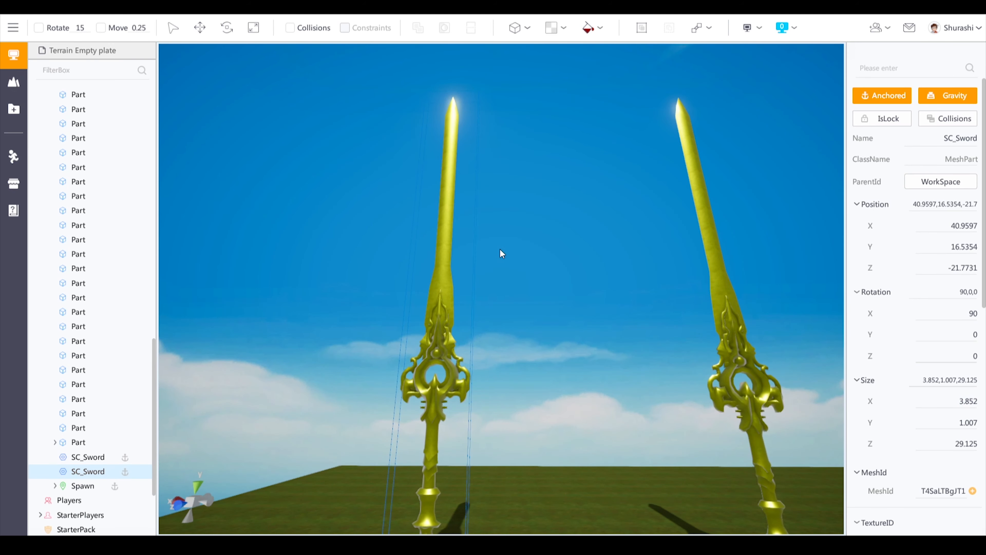
{"action": "left_click", "coordinate": [200, 28]}
{"action": "left_click_drag", "start_coordinate": [522, 210], "coordinate": [482, 212]}
- Shorten the left sword by scaling it along its length and set its Z size to 18
{"action": "left_click", "coordinate": [252, 29]}
{"action": "scroll", "coordinate": [431, 160], "scroll_direction": "down", "scroll_amount": 3}
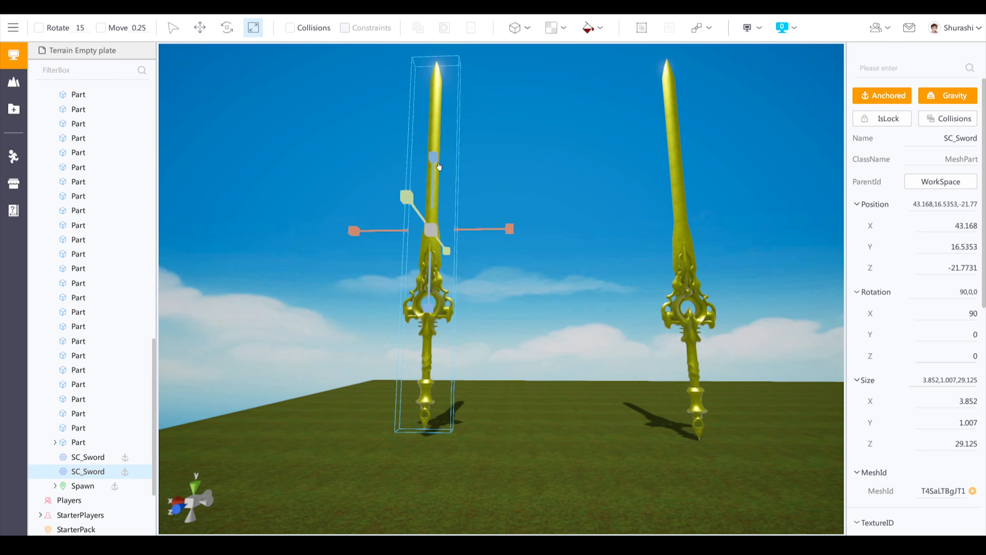
{"action": "left_click_drag", "start_coordinate": [436, 163], "coordinate": [432, 303]}
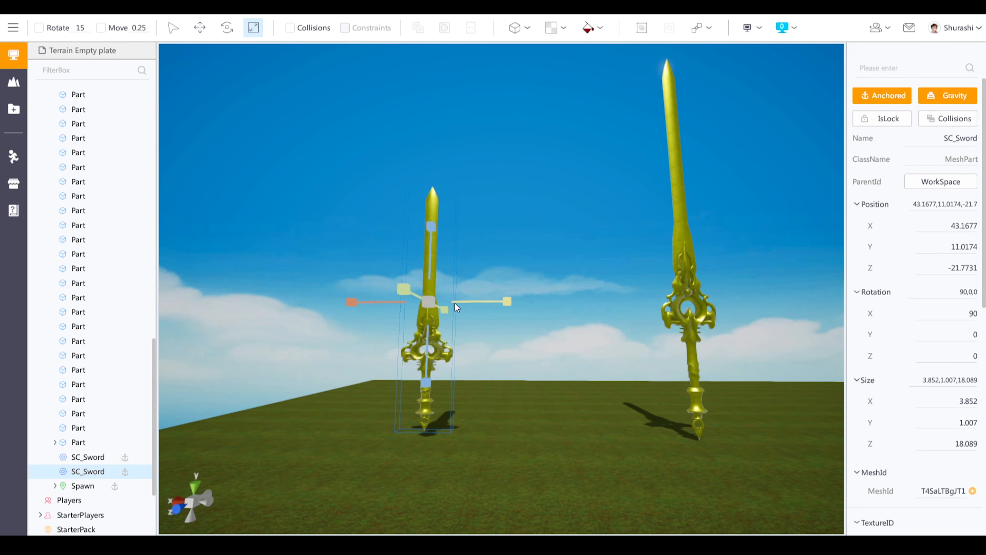
{"action": "scroll", "coordinate": [693, 312], "scroll_direction": "up", "scroll_amount": 2}
{"action": "double_click", "coordinate": [964, 443]}
{"action": "type", "text": "18"}
{"action": "key", "text": "Return"}
- Set the Z size of the right sword to 18
{"action": "left_click", "coordinate": [722, 303]}
{"action": "double_click", "coordinate": [964, 443]}
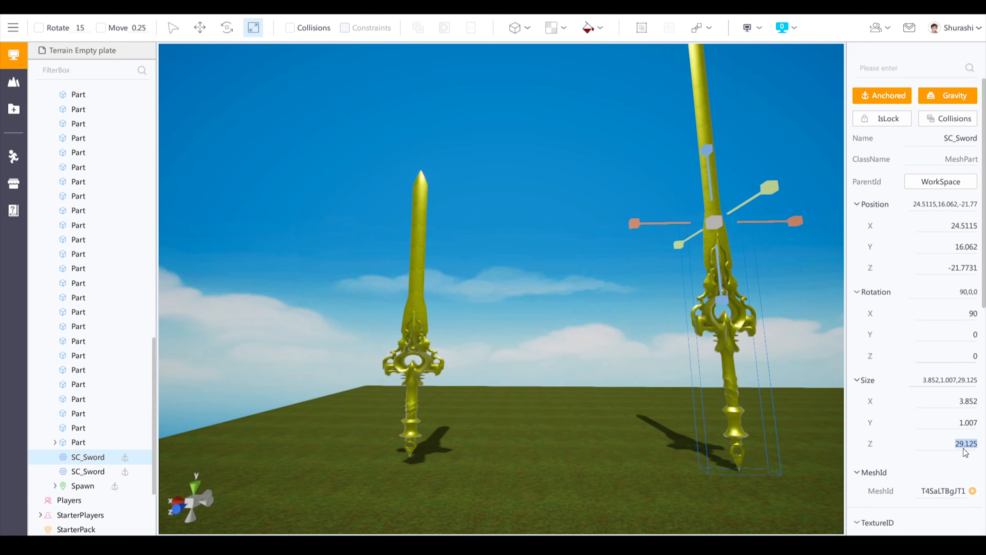
{"action": "type", "text": "18"}
{"action": "key", "text": "Return"}
- Lower the right sword to ground level and move it along X closer to the left sword
{"action": "left_click", "coordinate": [200, 28]}
{"action": "left_click_drag", "start_coordinate": [708, 229], "coordinate": [717, 305]}
{"action": "left_click_drag", "start_coordinate": [787, 296], "coordinate": [657, 296]}
{"action": "right_click_drag", "start_coordinate": [657, 296], "coordinate": [665, 266]}
{"action": "scroll", "coordinate": [666, 266], "scroll_direction": "up", "scroll_amount": 2}
{"action": "left_click_drag", "start_coordinate": [704, 195], "coordinate": [705, 207]}
{"action": "left_click_drag", "start_coordinate": [767, 256], "coordinate": [775, 257]}
- Select the left sword and the right sword in turn to check their placement from above
{"action": "right_click_drag", "start_coordinate": [629, 249], "coordinate": [615, 299]}
{"action": "scroll", "coordinate": [616, 299], "scroll_direction": "down", "scroll_amount": 2}
{"action": "left_click", "coordinate": [472, 206]}
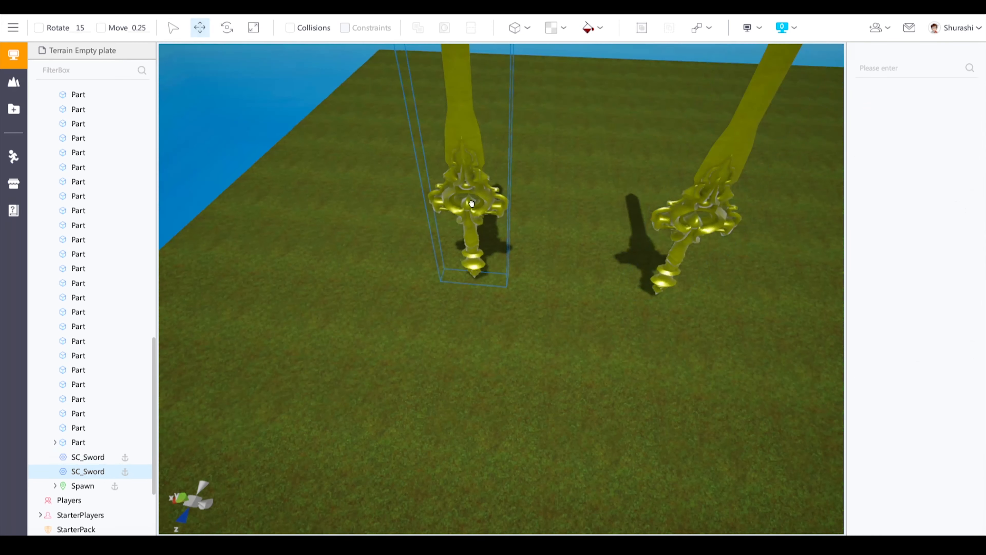
{"action": "left_click", "coordinate": [697, 221]}
{"action": "left_click", "coordinate": [697, 199]}
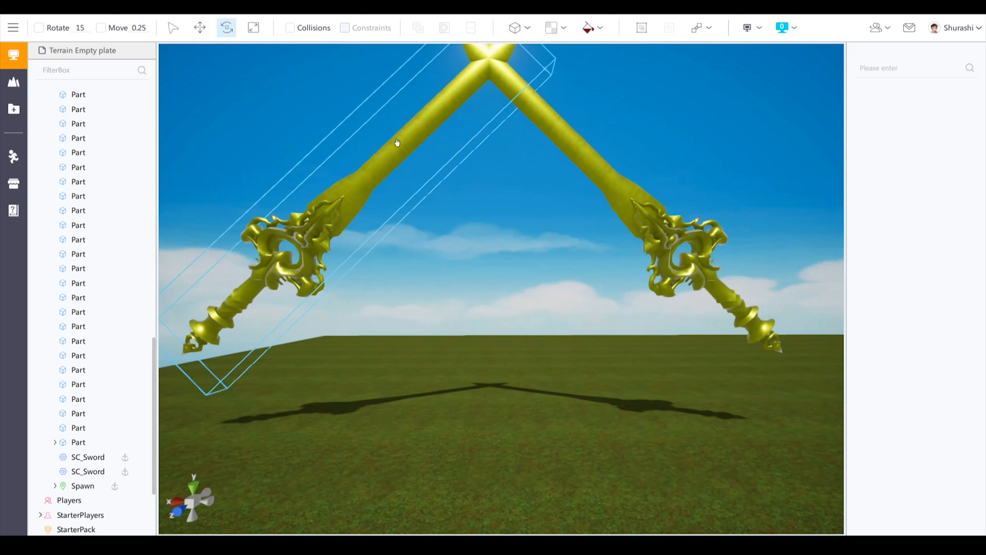
- Try to move the tilted right sword along X towards the left one, and undo the move
{"action": "left_click", "coordinate": [605, 167]}
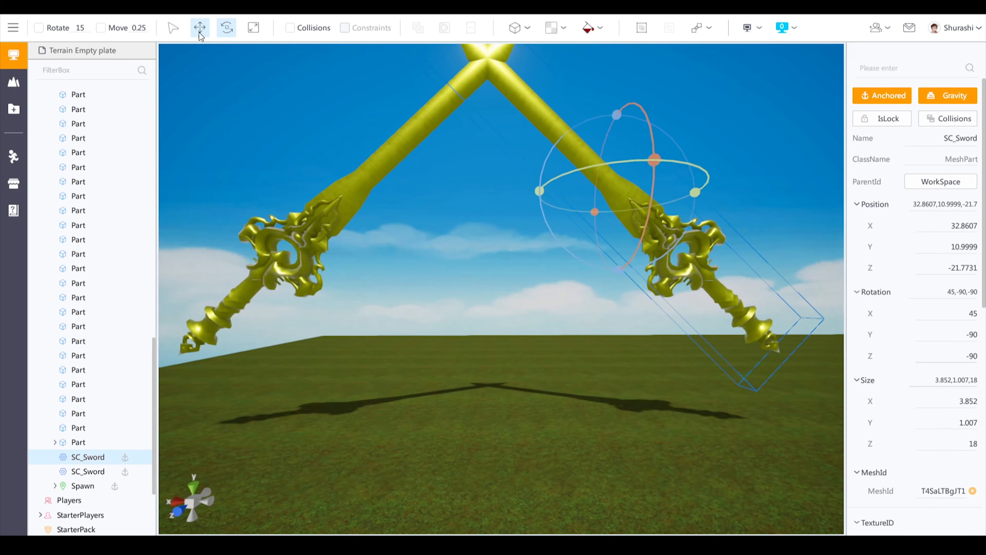
{"action": "left_click", "coordinate": [200, 28]}
{"action": "left_click_drag", "start_coordinate": [689, 190], "coordinate": [633, 194]}
{"action": "key", "text": "ctrl+z"}
- Set the X position of the tilted right sword to 35
{"action": "double_click", "coordinate": [967, 226]}
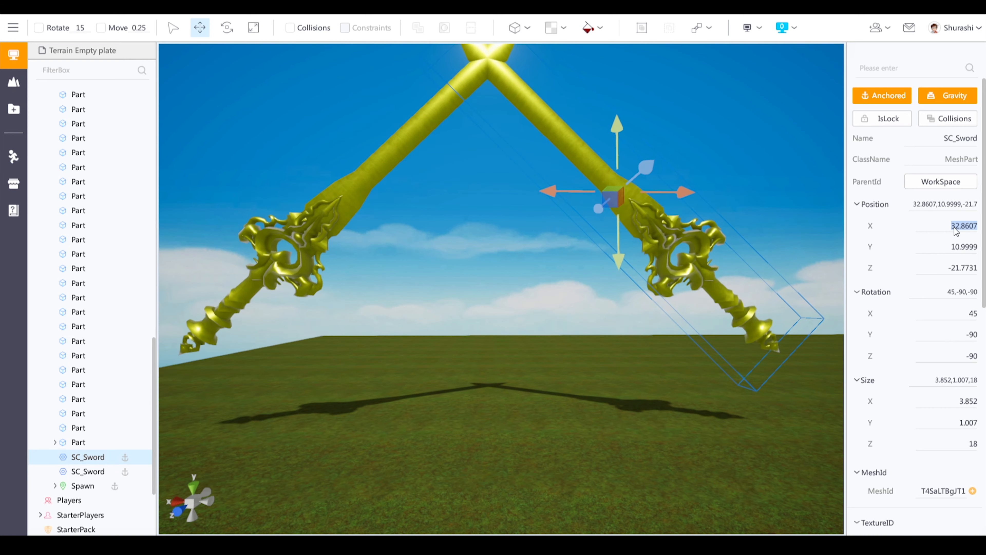
{"action": "type", "text": "35."}
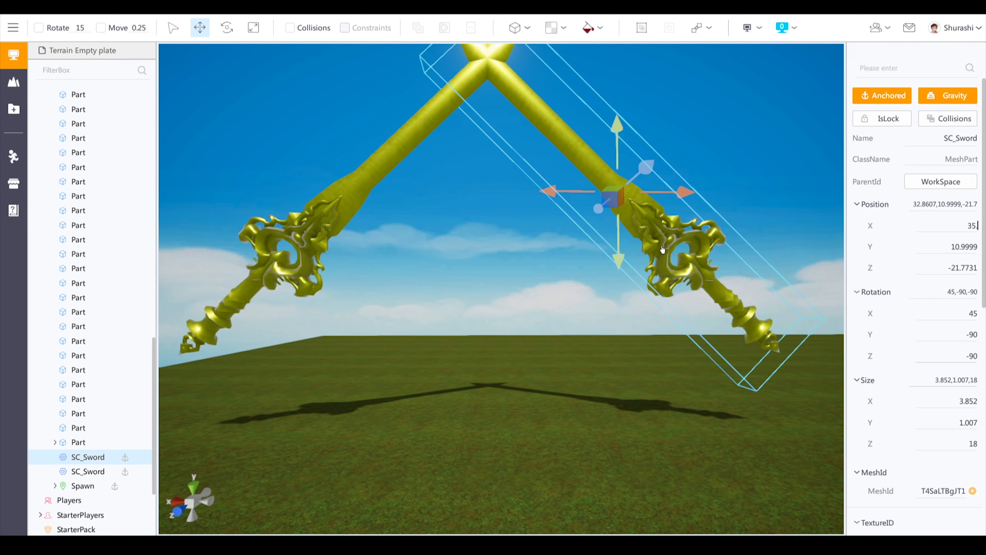
{"action": "key", "text": "Return"}
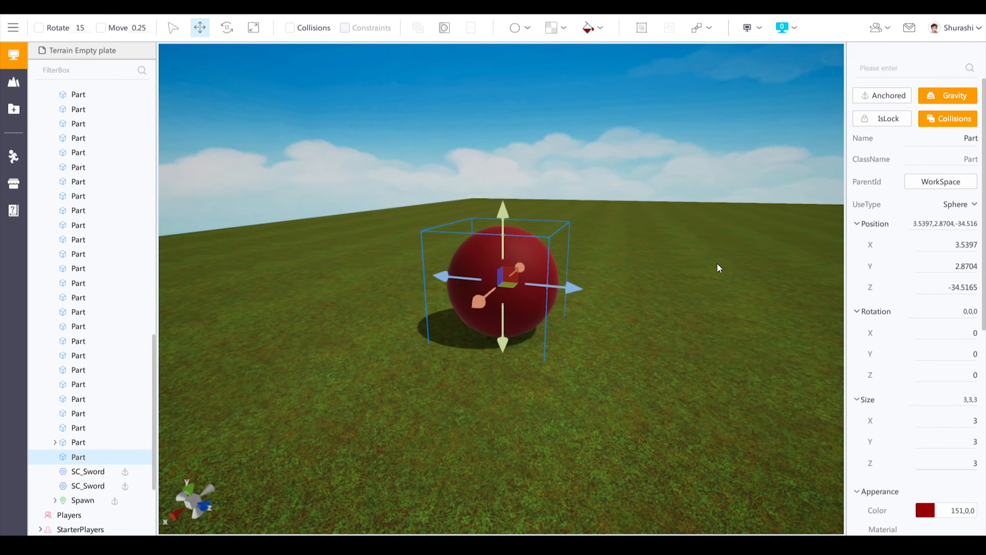
- Set the X angular velocity of the red sphere to 100
{"action": "scroll", "coordinate": [908, 269], "scroll_direction": "down", "scroll_amount": 10}
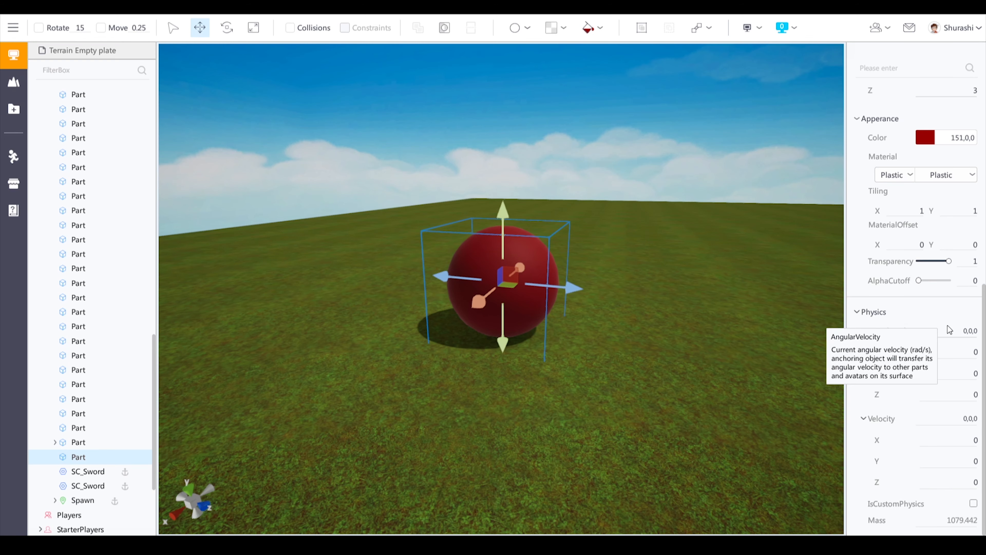
{"action": "left_click", "coordinate": [963, 332]}
{"action": "type", "text": "10"}
{"action": "key", "text": "Return"}
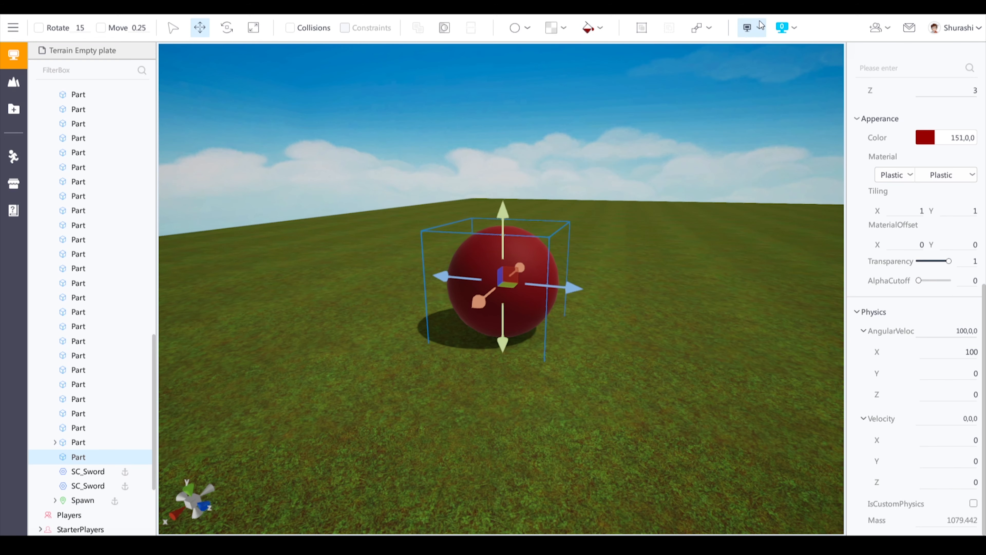
- Playtest the level and walk the character towards the spinning red sphere
{"action": "left_click", "coordinate": [761, 24]}
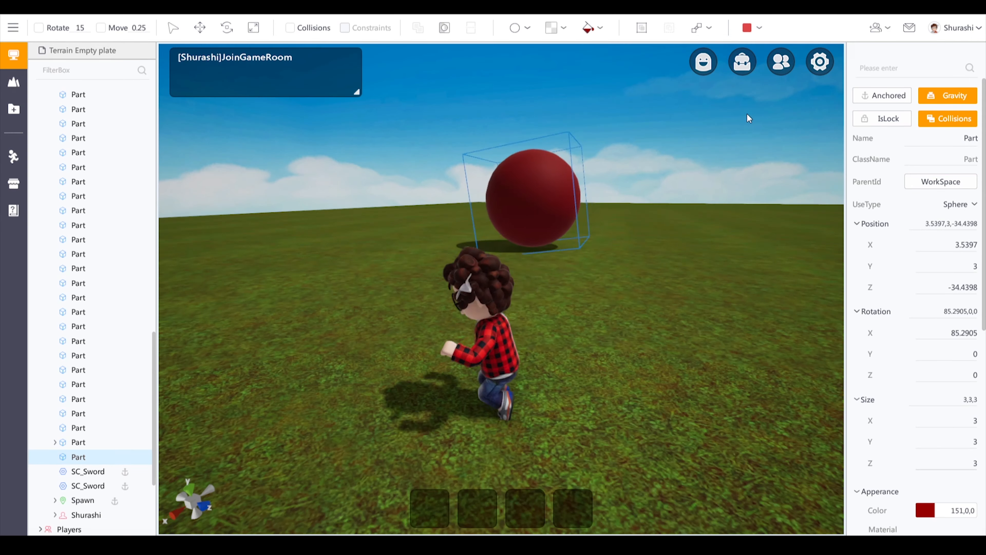
{"action": "key", "text": "w"}
{"action": "key", "text": "d"}
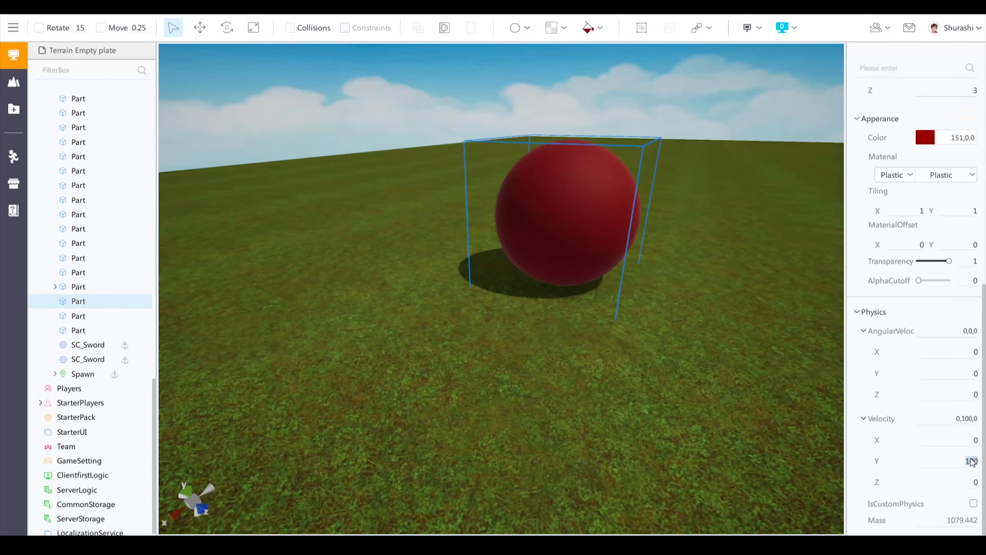
- Set the sphere's Y velocity to 25 and playtest the level, turning the camera to look for the sphere
{"action": "type", "text": "25"}
{"action": "key", "text": "Return"}
{"action": "left_click", "coordinate": [749, 27]}
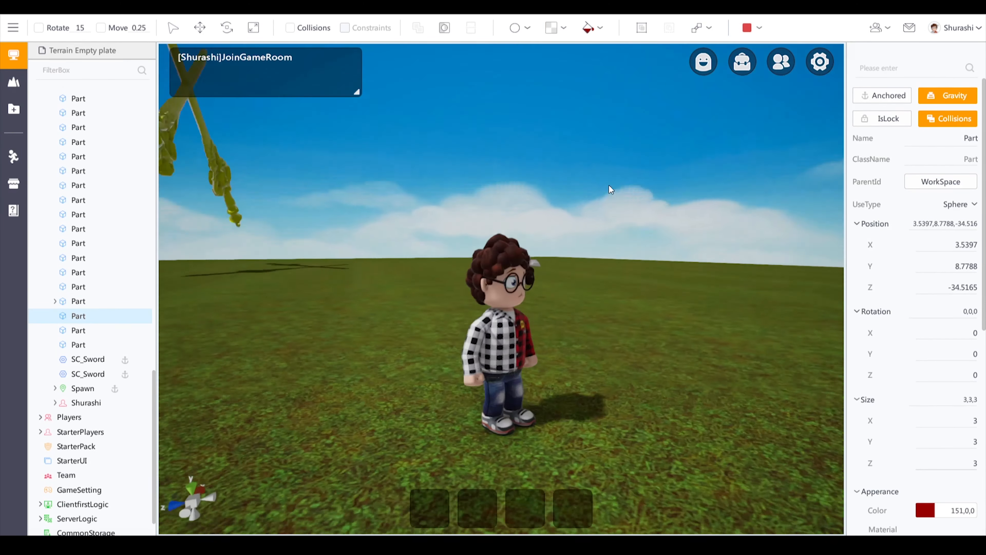
{"action": "right_click_drag", "start_coordinate": [609, 185], "coordinate": [657, 197]}
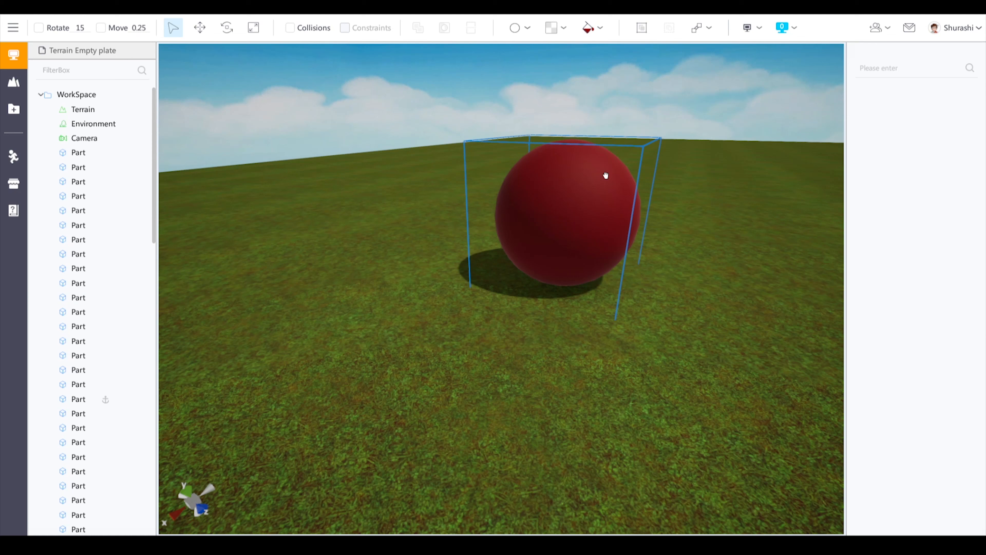
- Set the Bounciness of the red sphere to 0 in its custom physics properties
{"action": "left_click", "coordinate": [604, 174]}
{"action": "scroll", "coordinate": [882, 234], "scroll_direction": "down", "scroll_amount": 3}
{"action": "scroll", "coordinate": [882, 235], "scroll_direction": "down", "scroll_amount": 5}
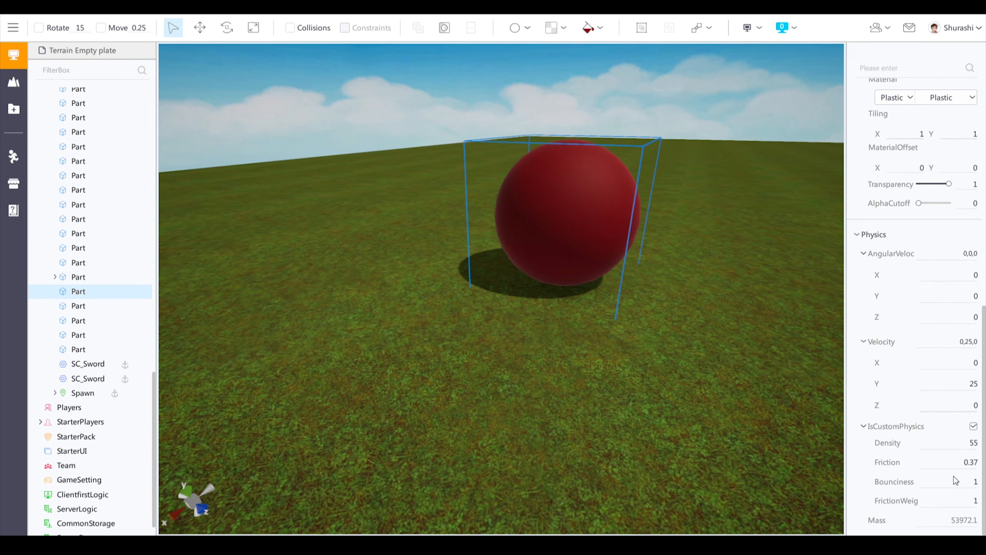
{"action": "type", "text": "0"}
- Playtest the level by walking the character up to the heavy sphere, and stop the test
{"action": "left_click", "coordinate": [747, 27]}
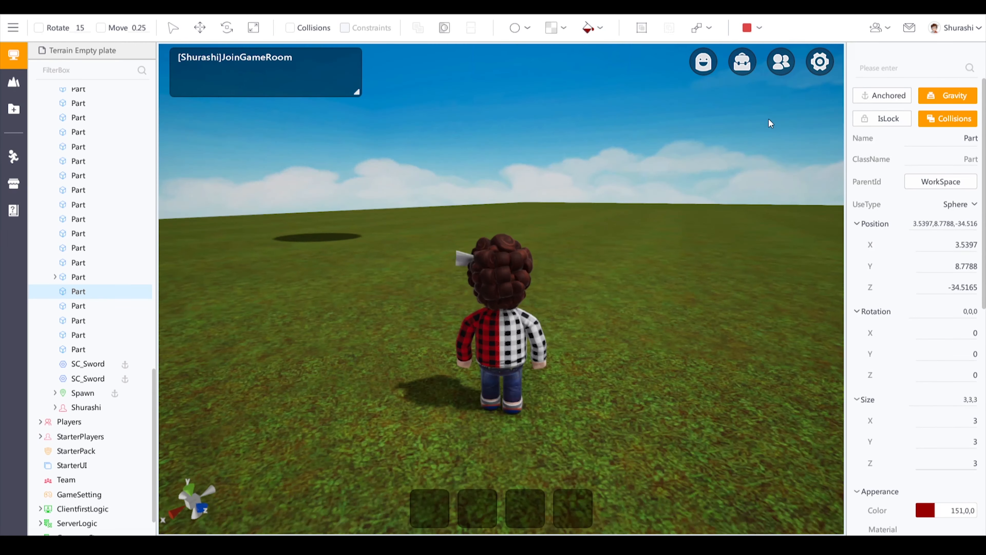
{"action": "right_click_drag", "start_coordinate": [769, 118], "coordinate": [769, 144]}
{"action": "key", "text": "a"}
{"action": "key", "text": "w"}
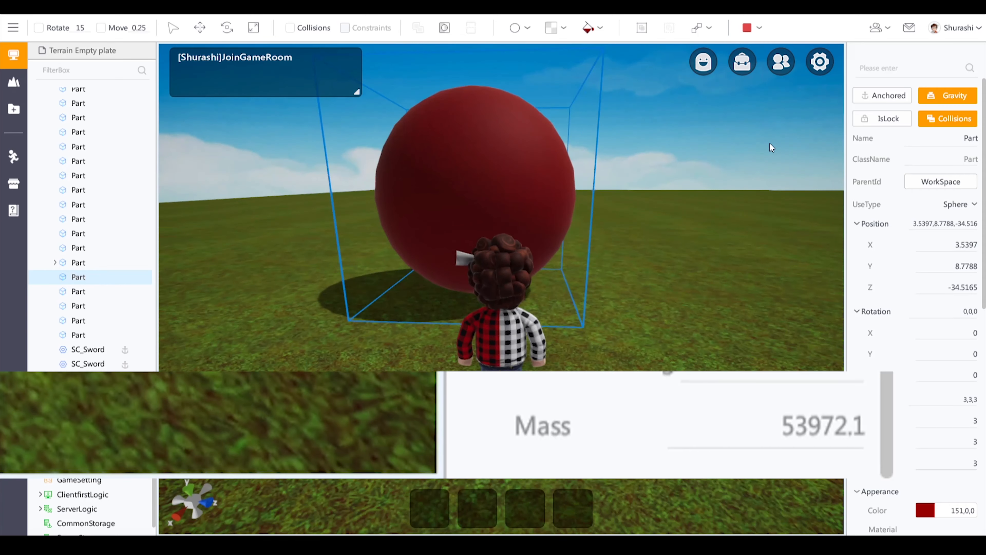
{"action": "left_click", "coordinate": [747, 31]}
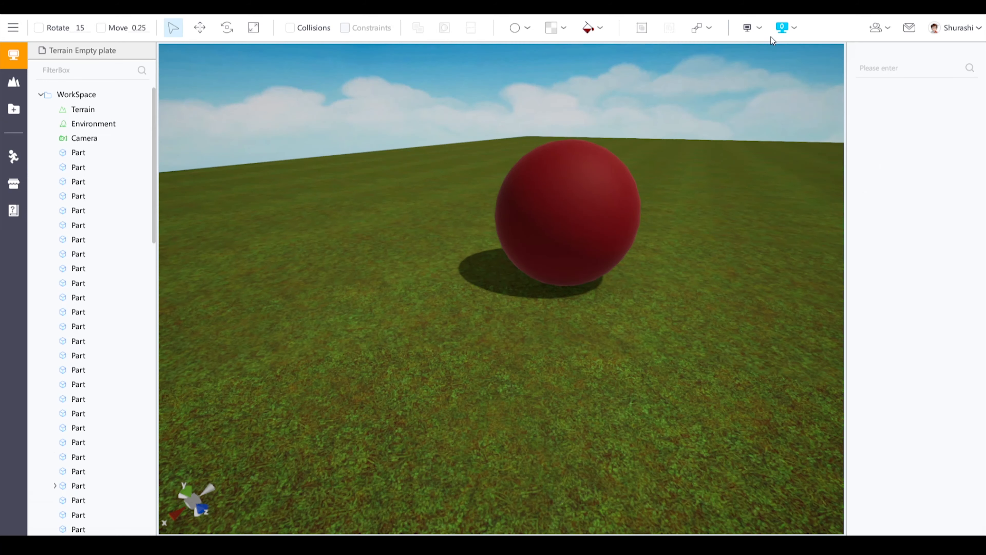